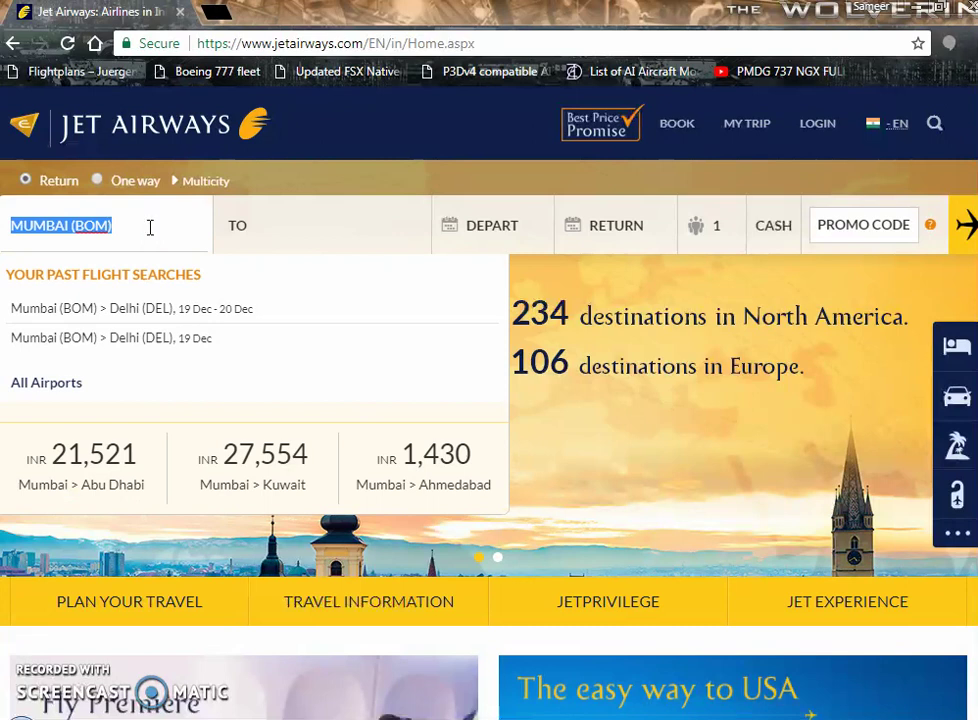
Search Jet Airways flights from Mumbai to Delhi (DEL) departing 19 Dec 2017
click(282, 240)
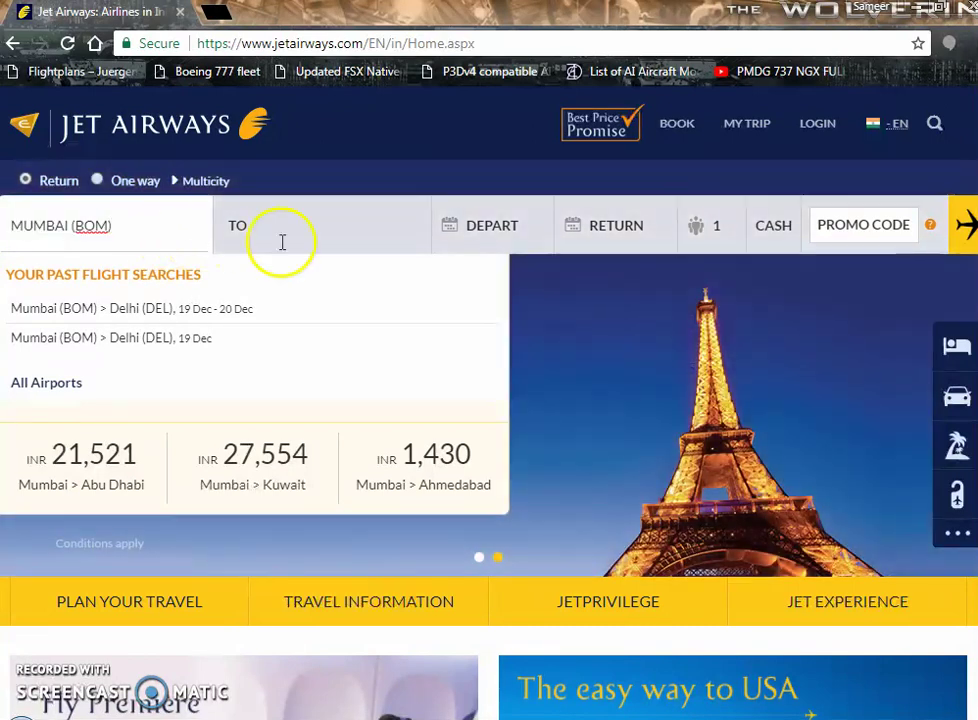
text(DELH)
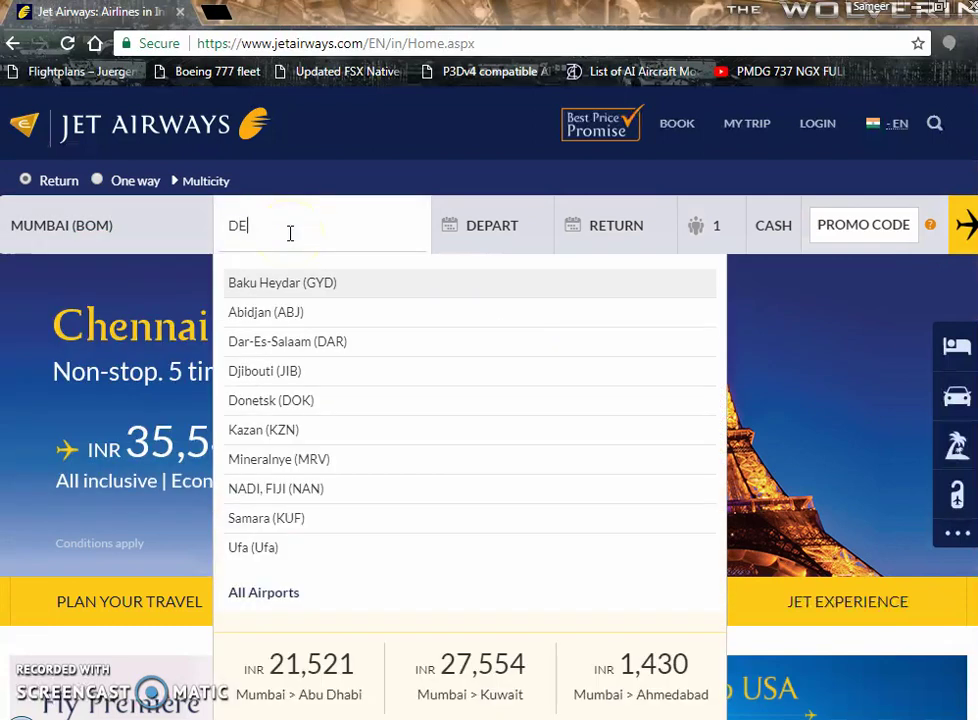
text(I)
click(297, 281)
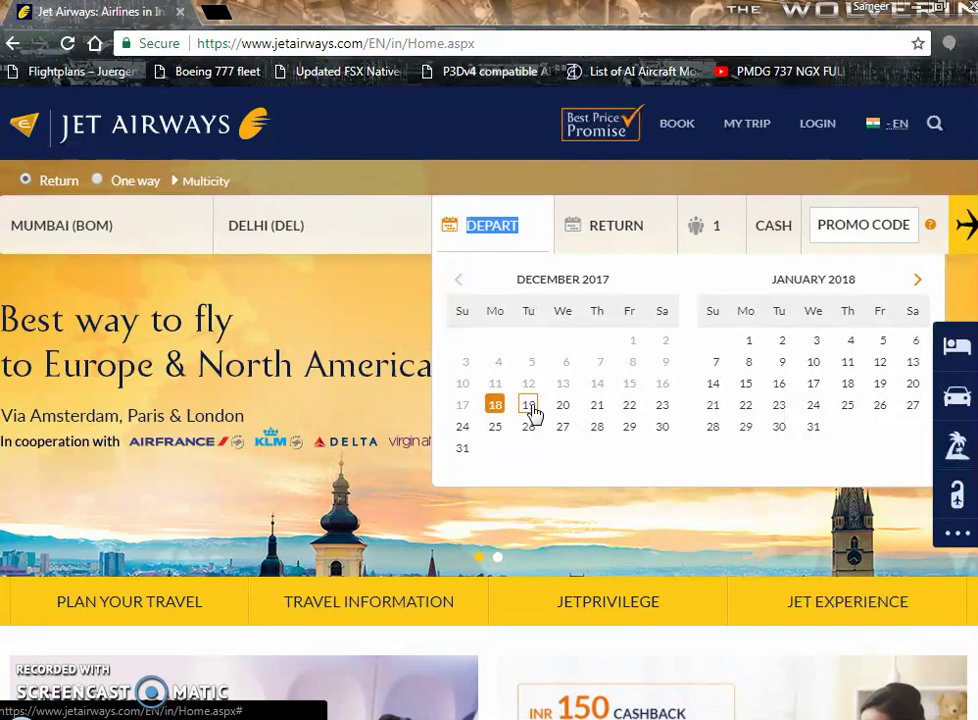
click(530, 406)
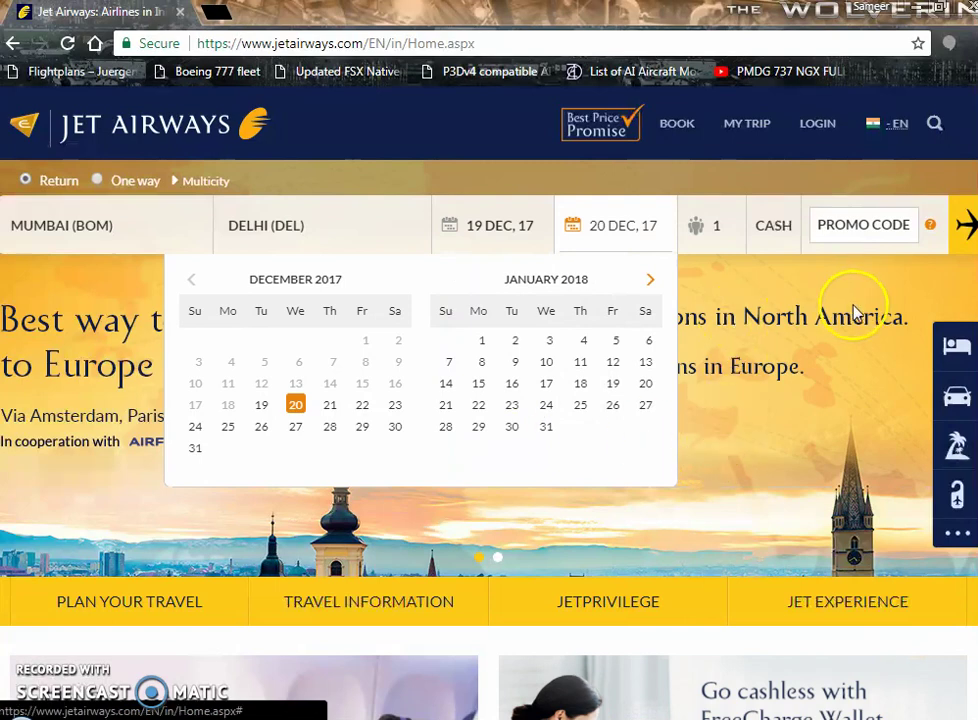
click(956, 230)
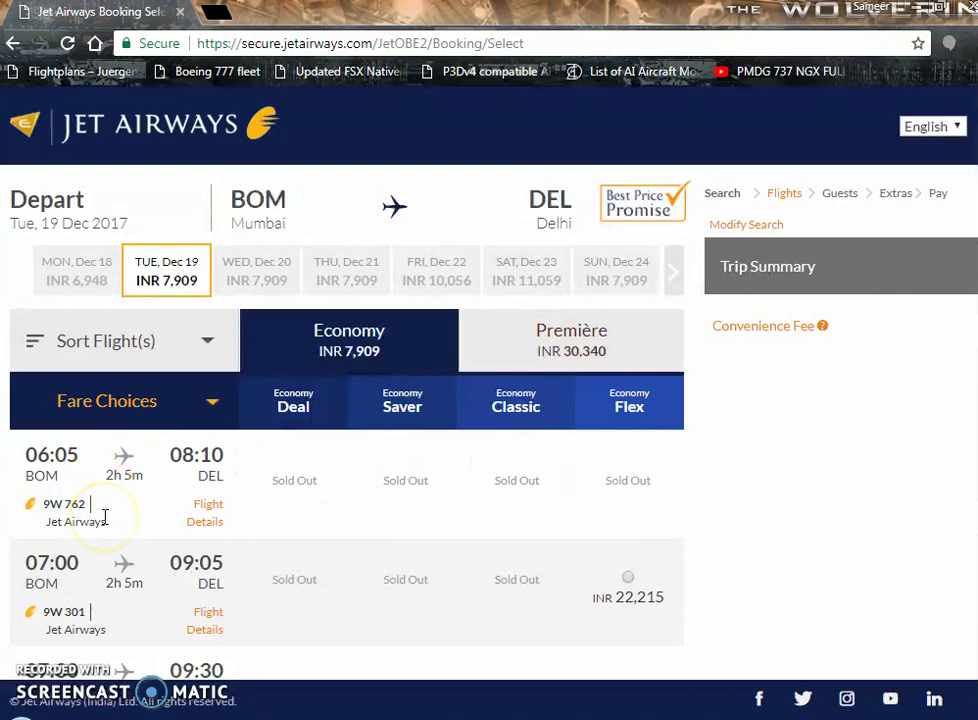
Highlight flight number 9W 301 in the results, then switch to PRO-ATC/X
scroll(104, 516, down, 1)
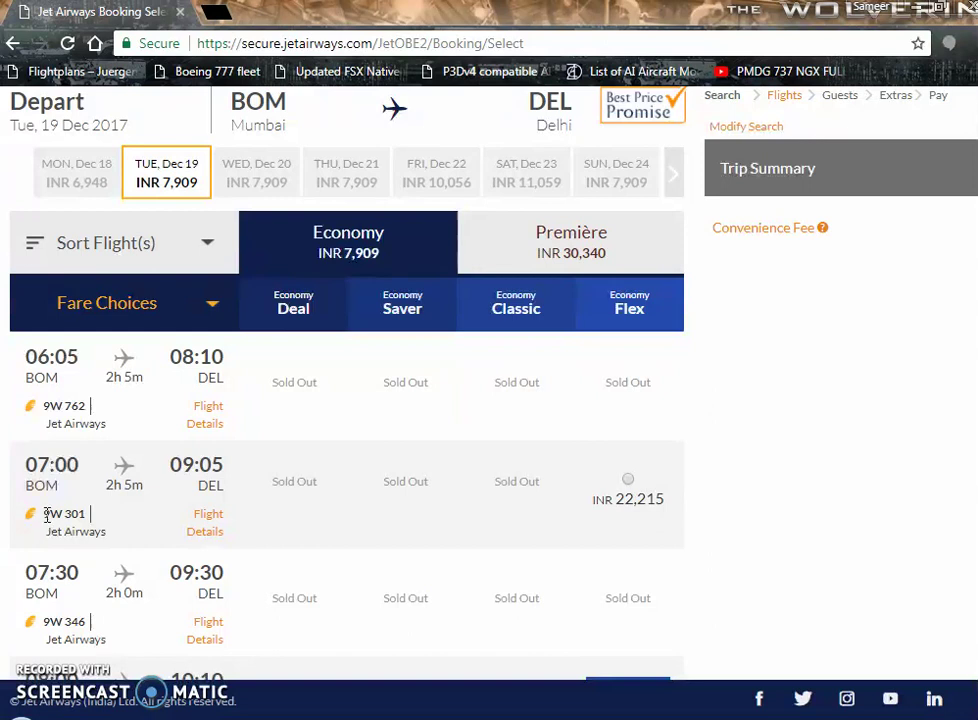
drag(48, 515, 88, 517)
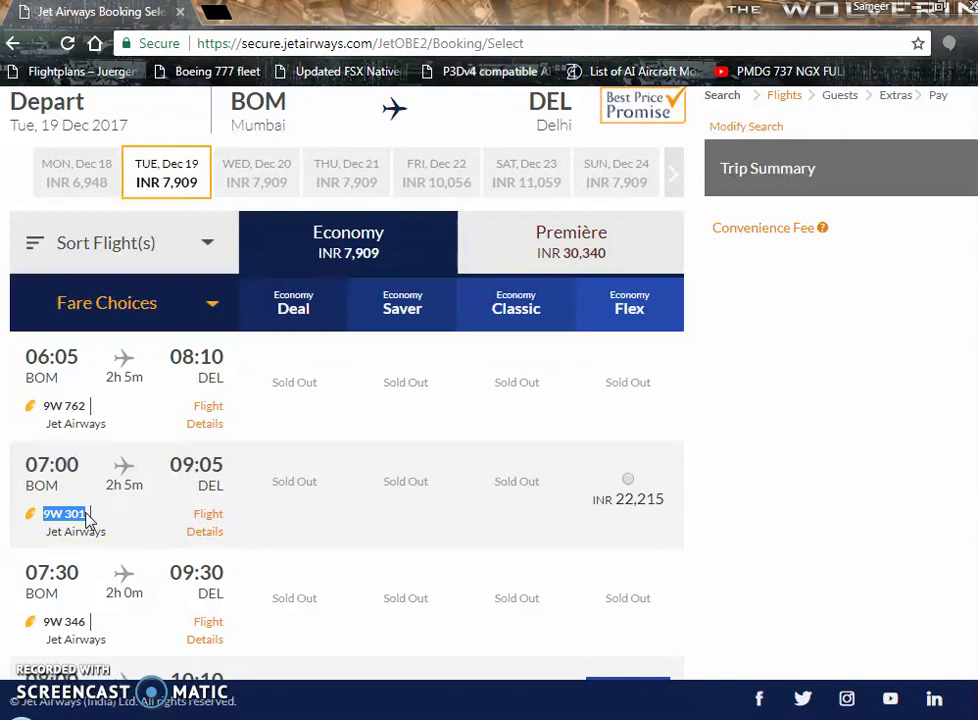
drag(88, 517, 44, 516)
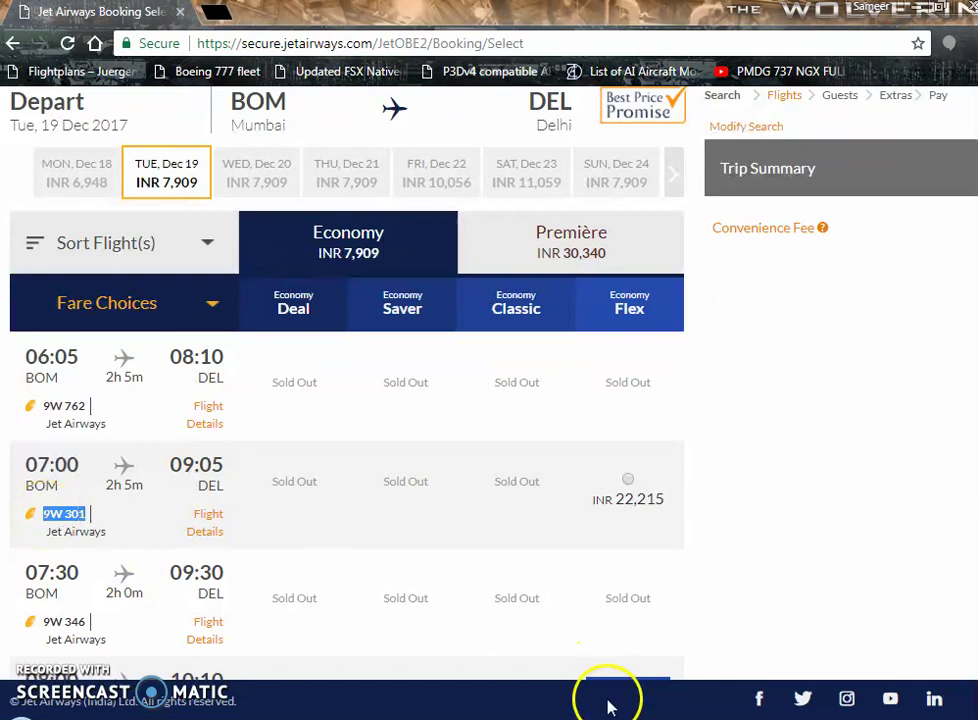
key(alt+Tab)
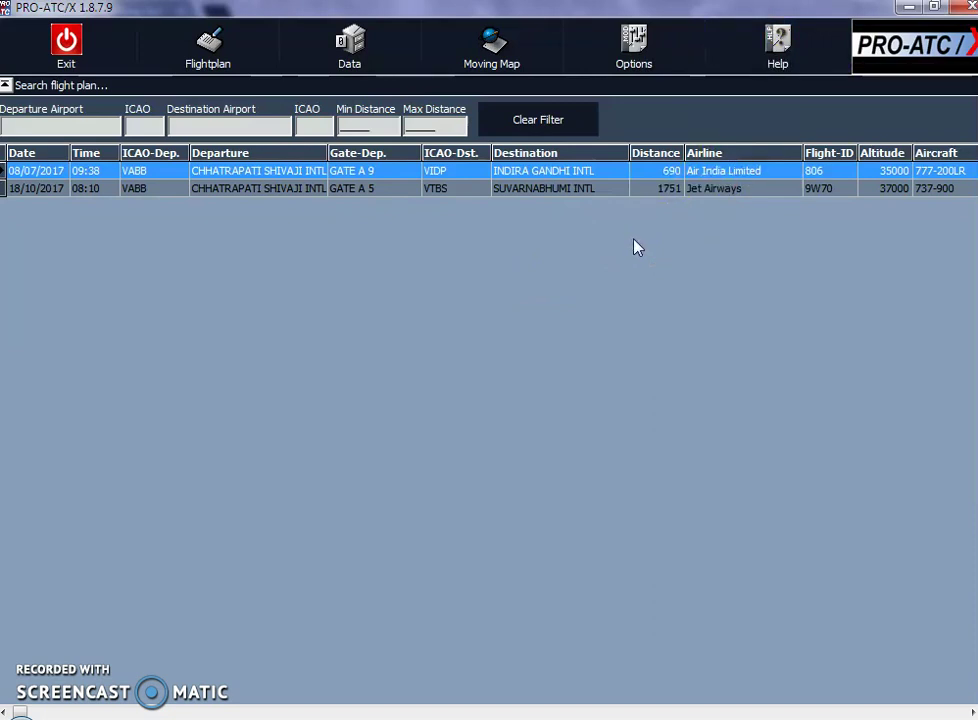
Create a new blank flight plan from the Flightplan toolbar menu
click(666, 220)
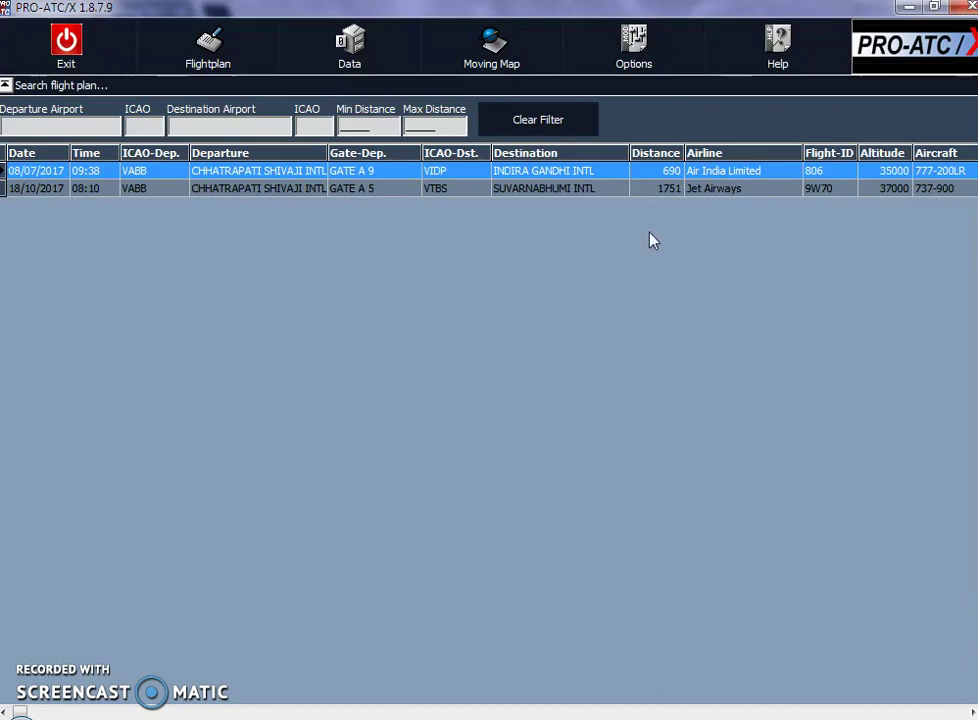
click(627, 248)
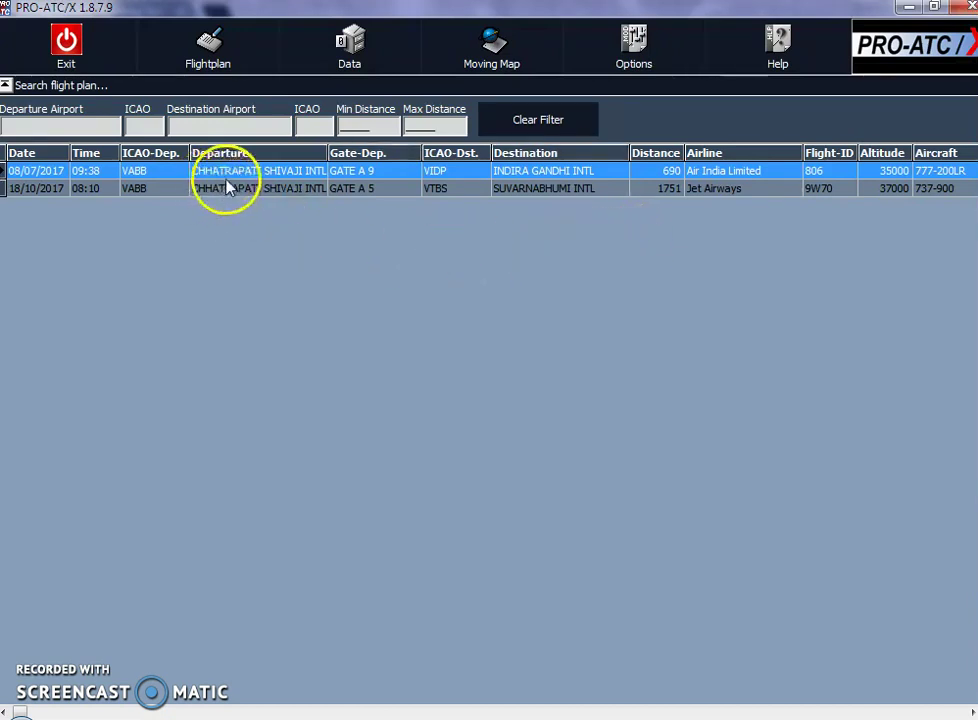
click(210, 50)
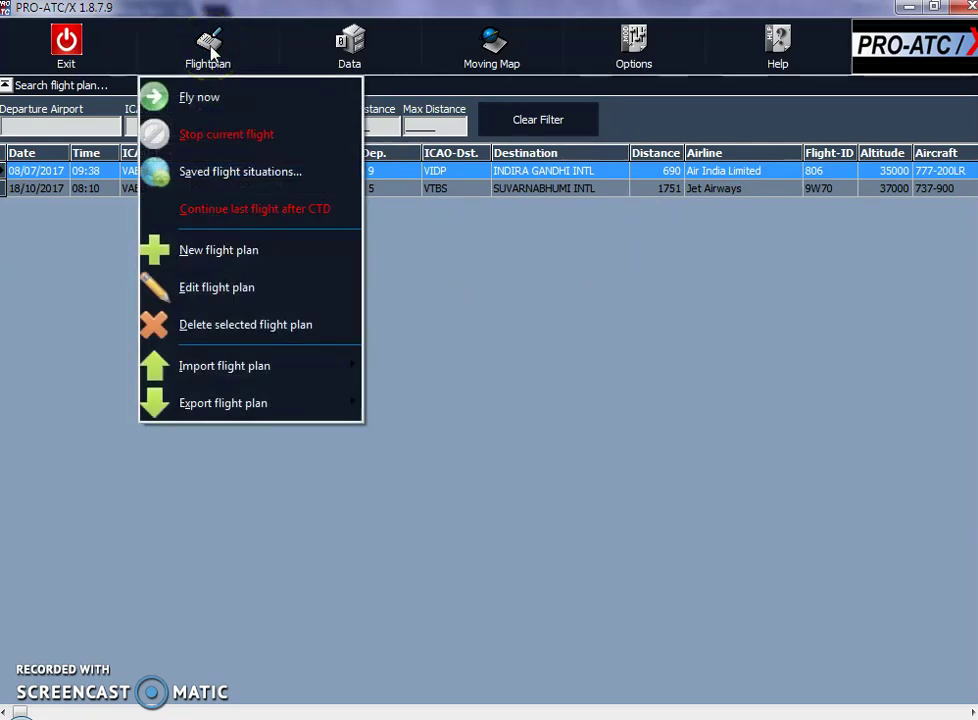
click(229, 250)
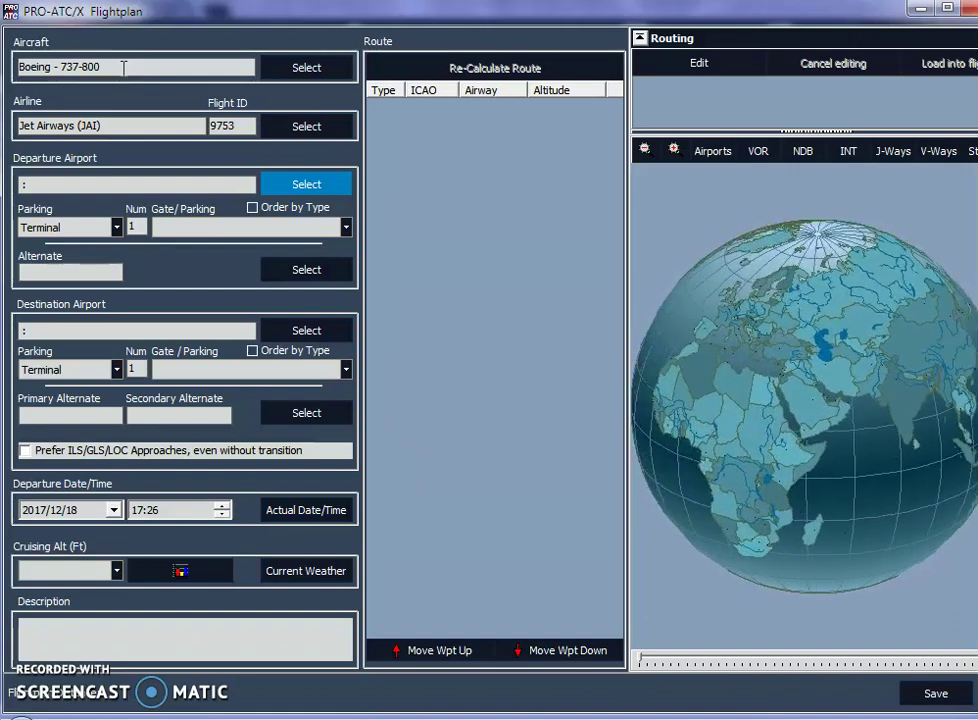
Choose Jet Airways as the airline, filtering by country India and name 'Jet'
click(123, 67)
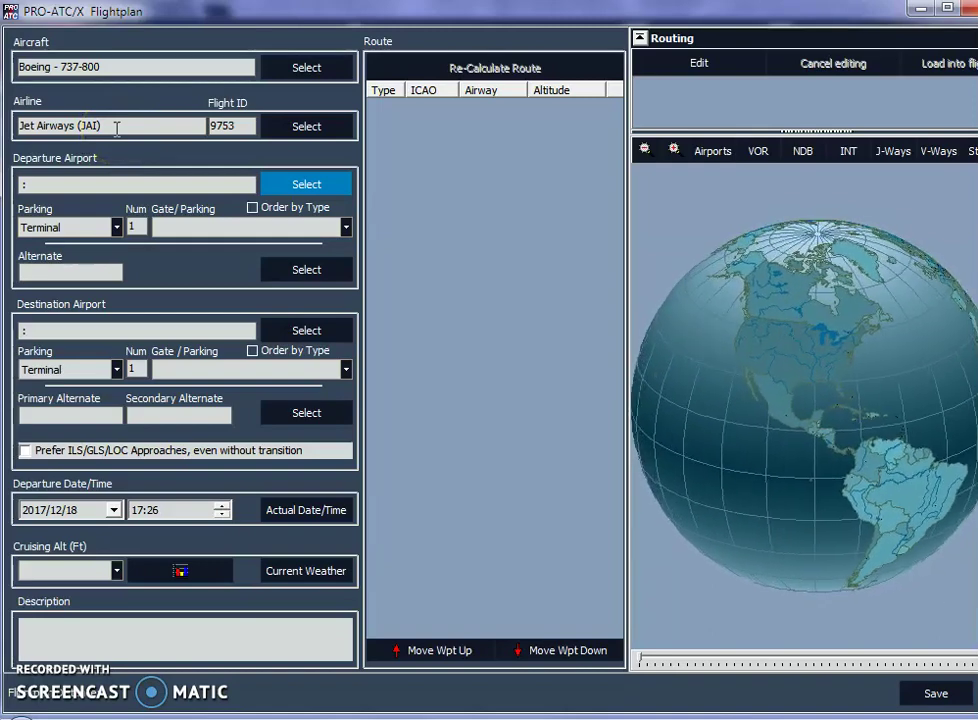
click(305, 126)
click(130, 126)
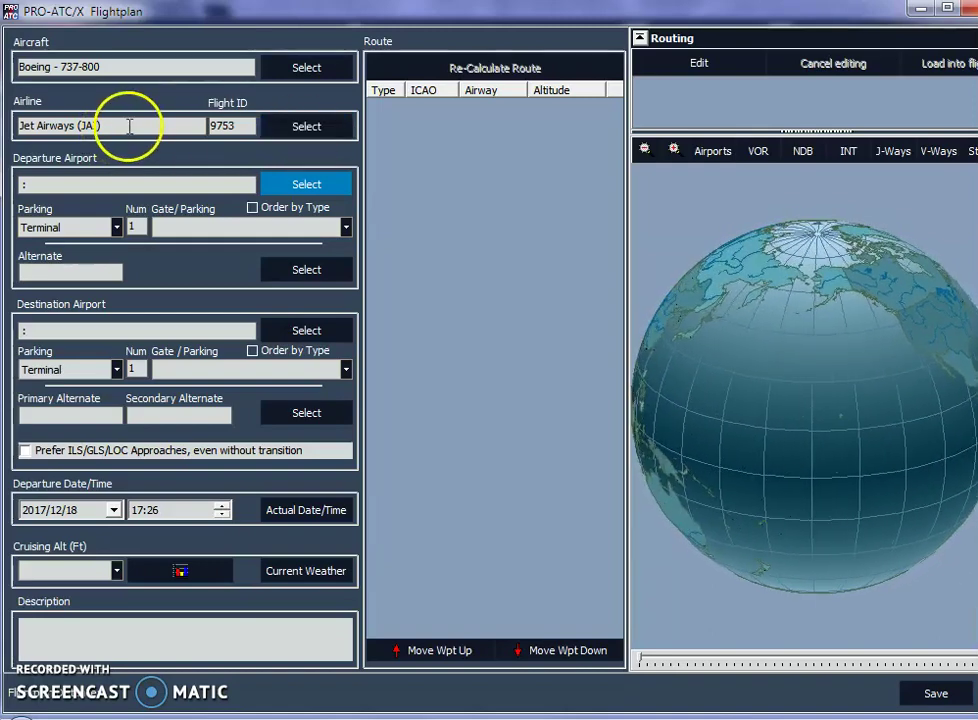
click(310, 127)
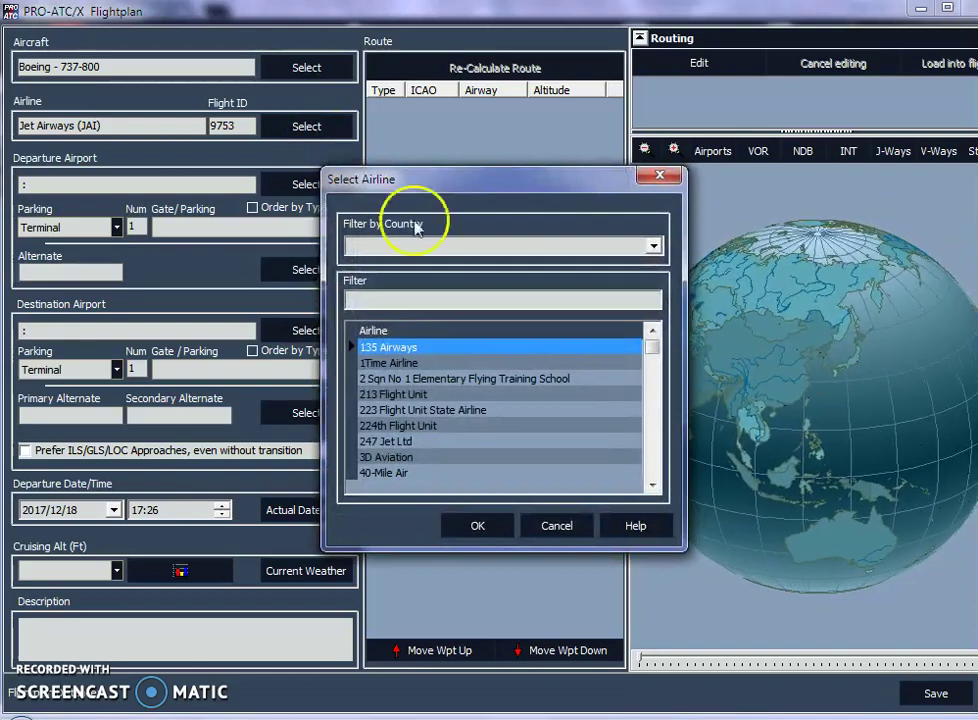
click(512, 246)
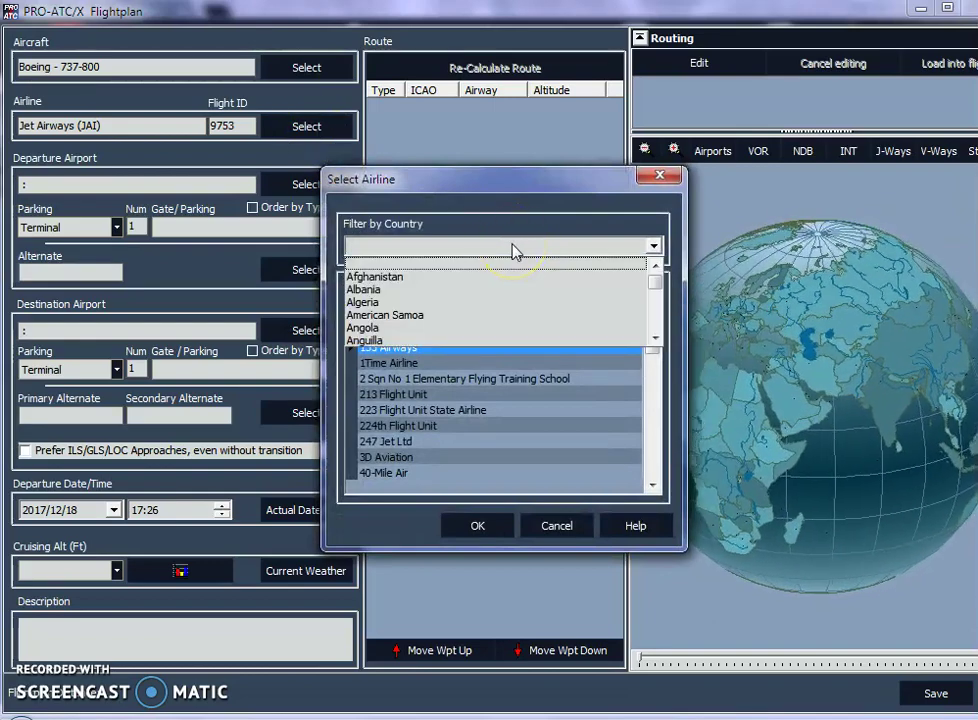
key(i)
click(480, 315)
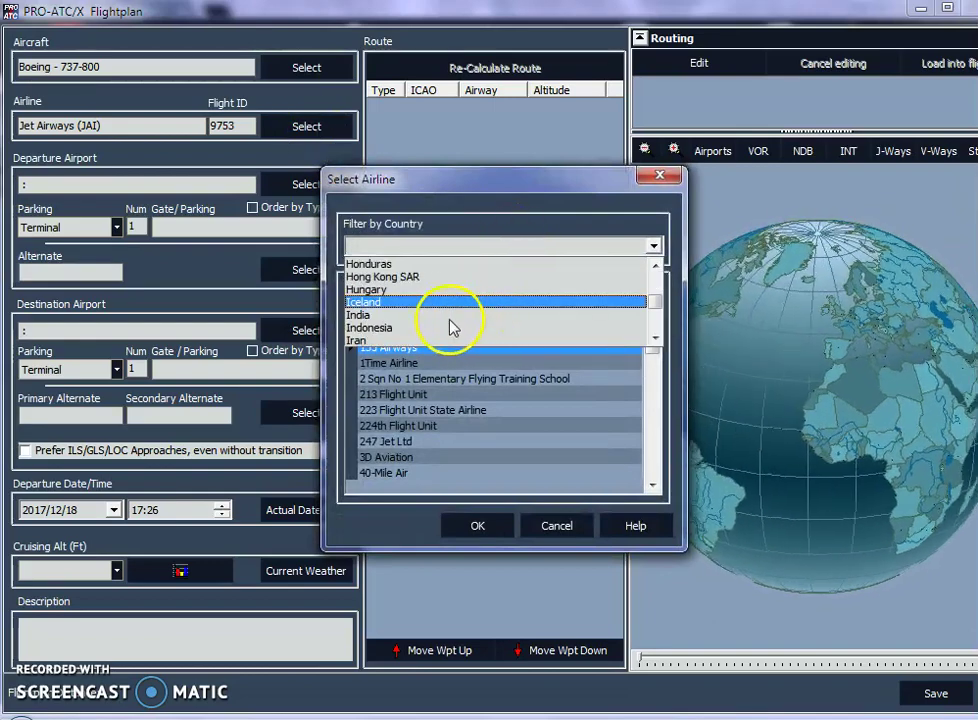
click(512, 304)
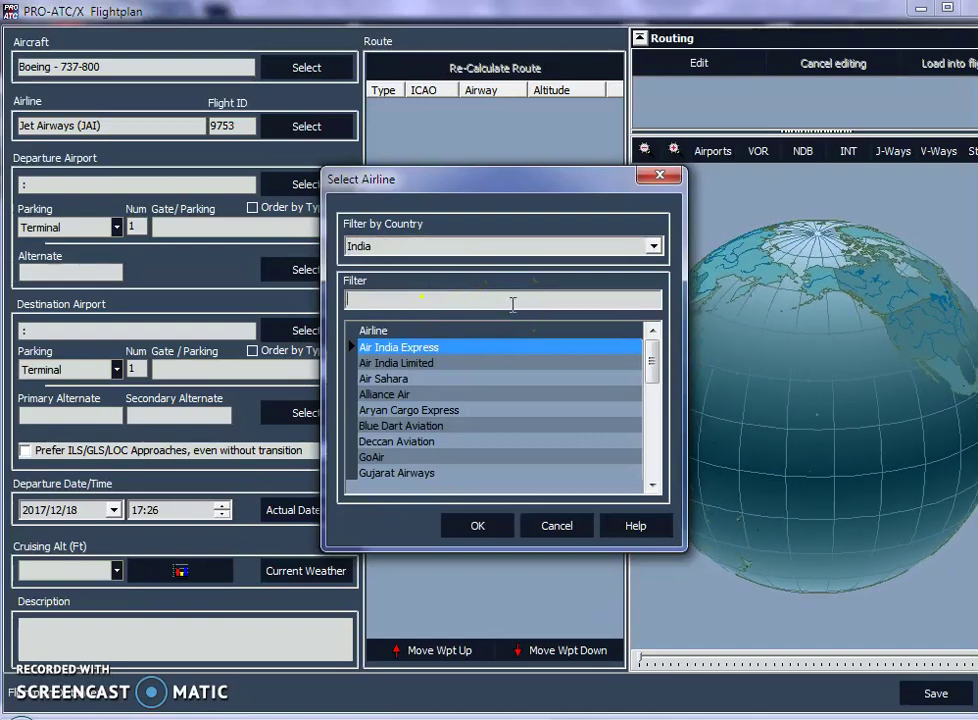
text(Jet)
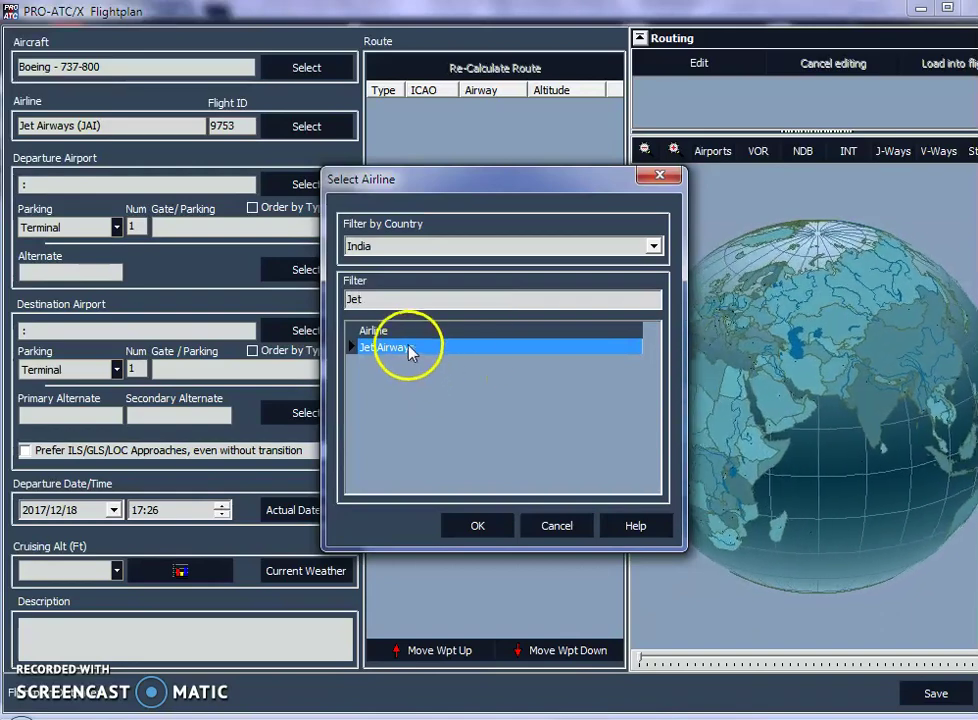
click(490, 532)
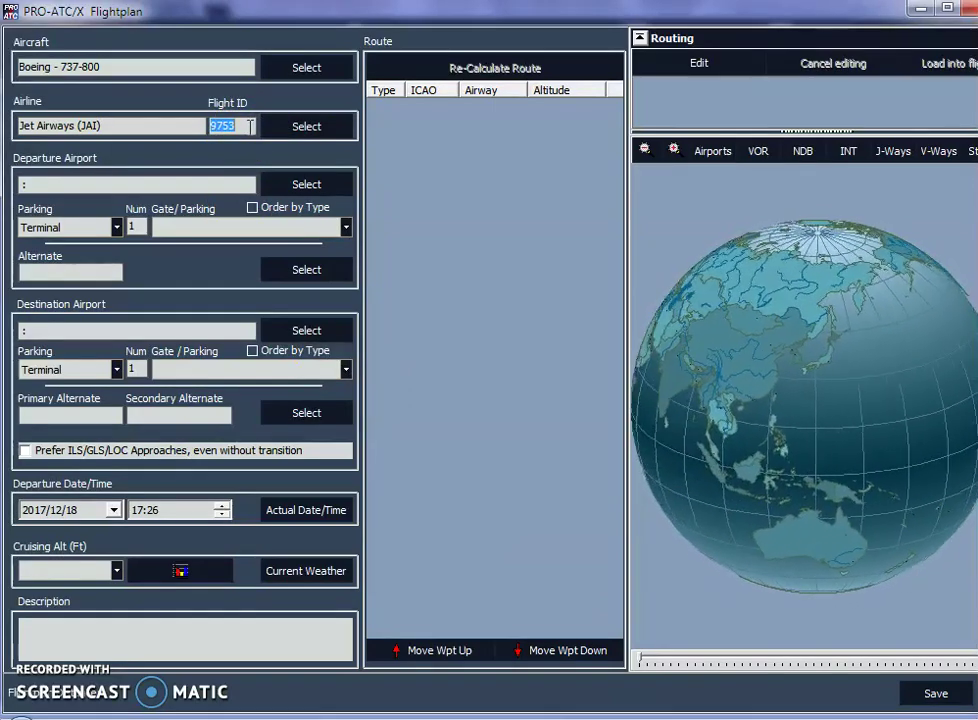
Change the flight ID to 9W301
text(9W 301)
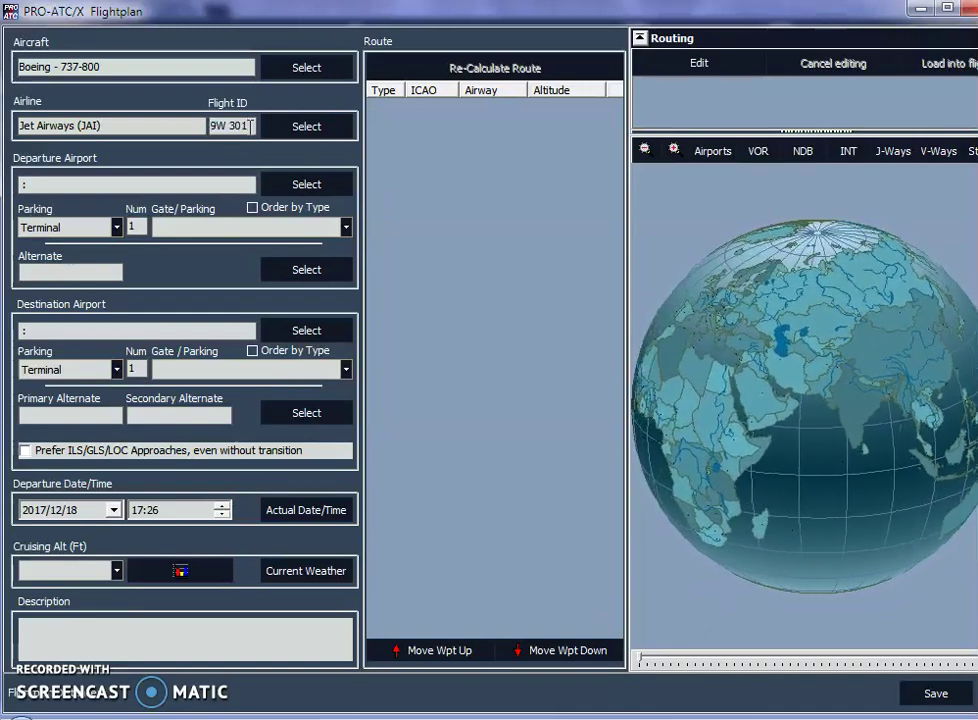
click(231, 125)
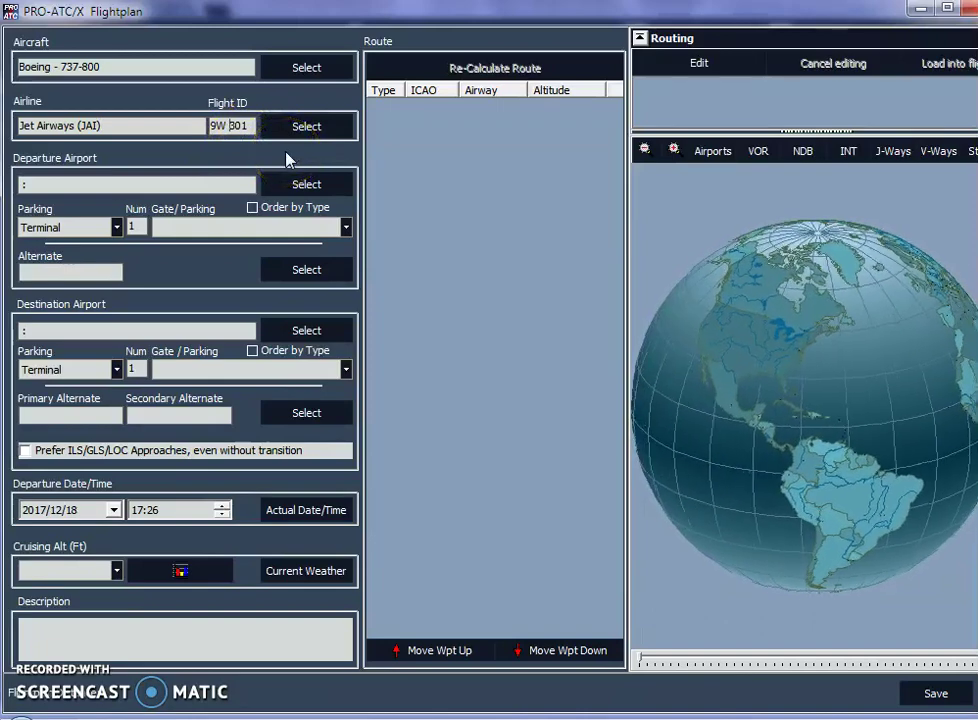
key(BackSpace)
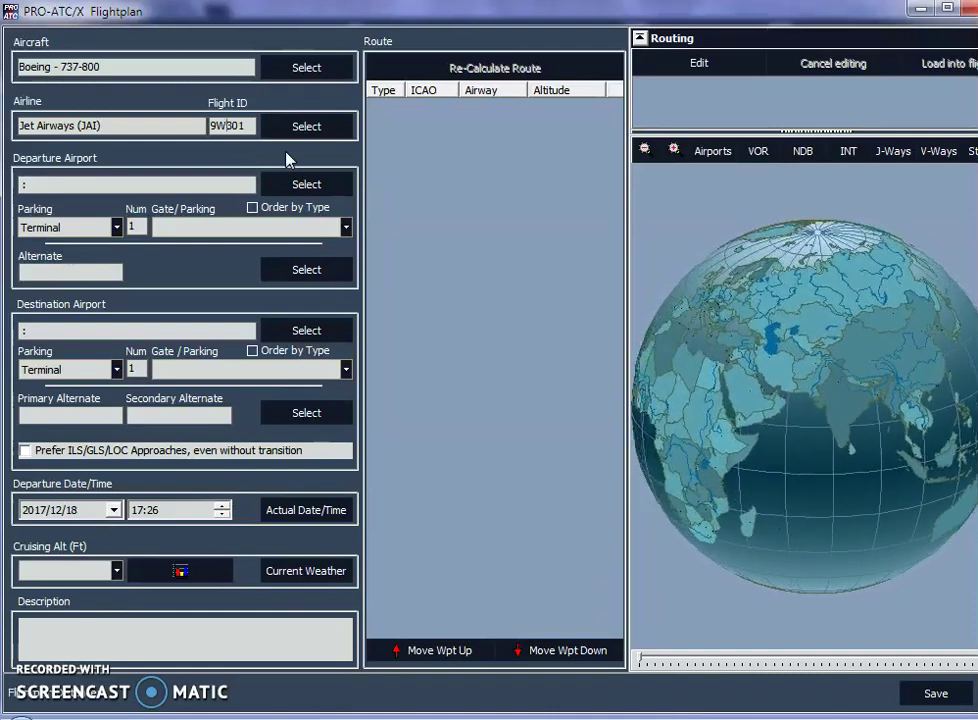
click(280, 153)
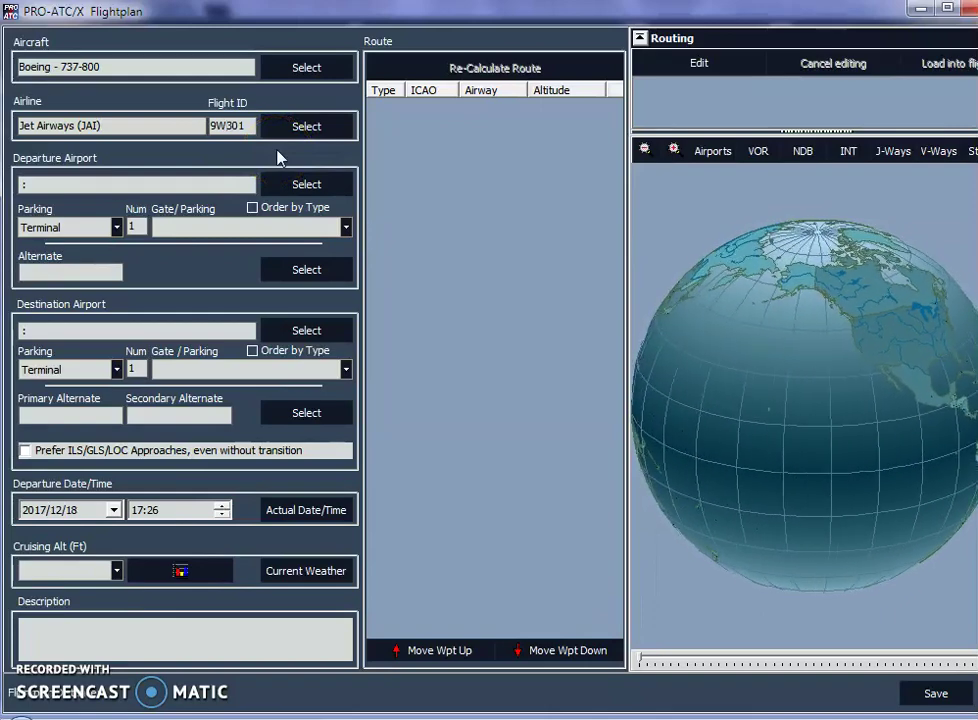
Search the departure airport list by name with 'MUM' and 'CHAT'
click(290, 181)
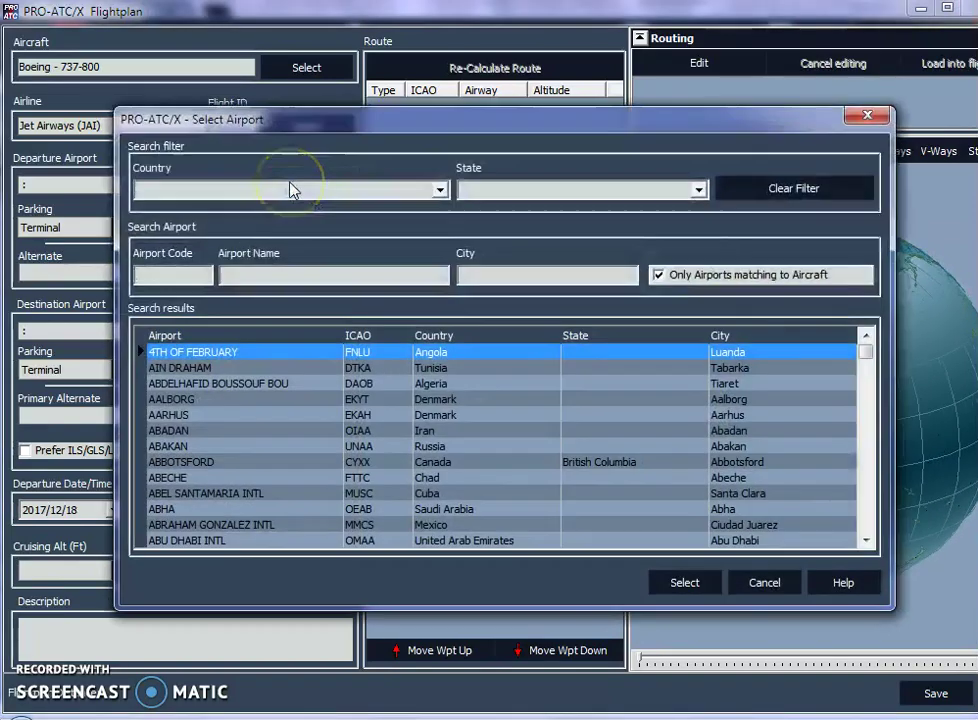
click(178, 273)
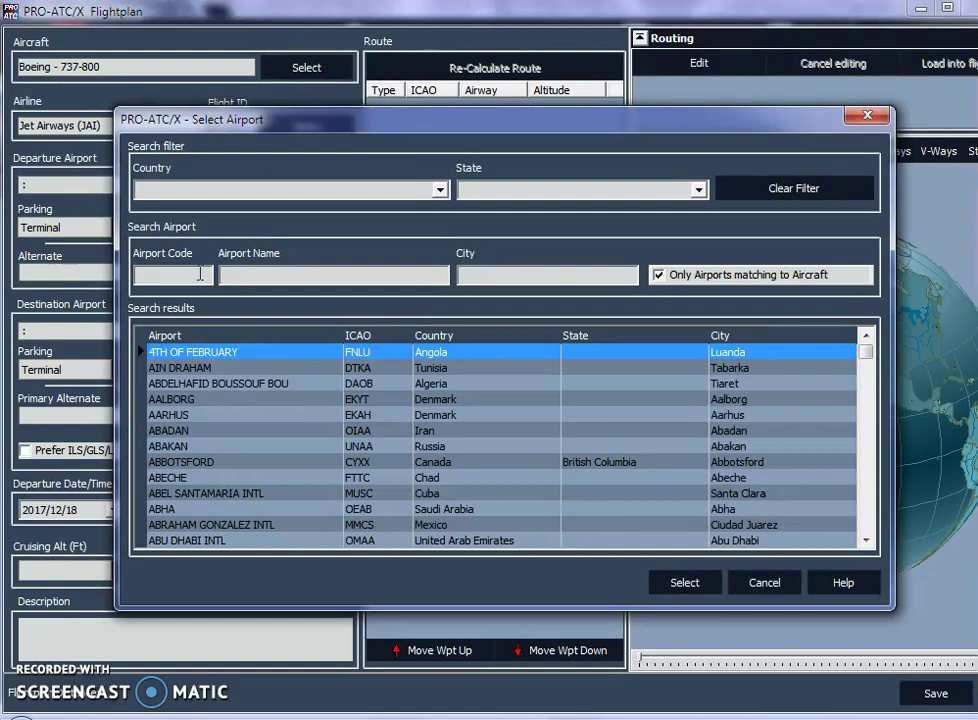
click(262, 276)
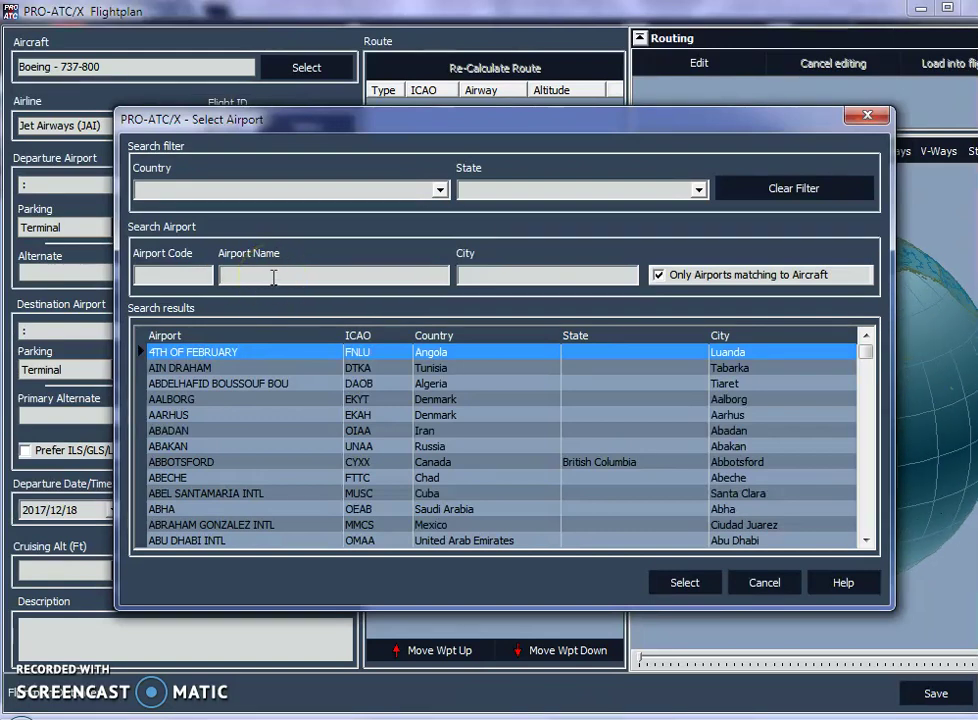
text(MUM)
key(BackSpace)
key(BackSpace)
key(BackSpace)
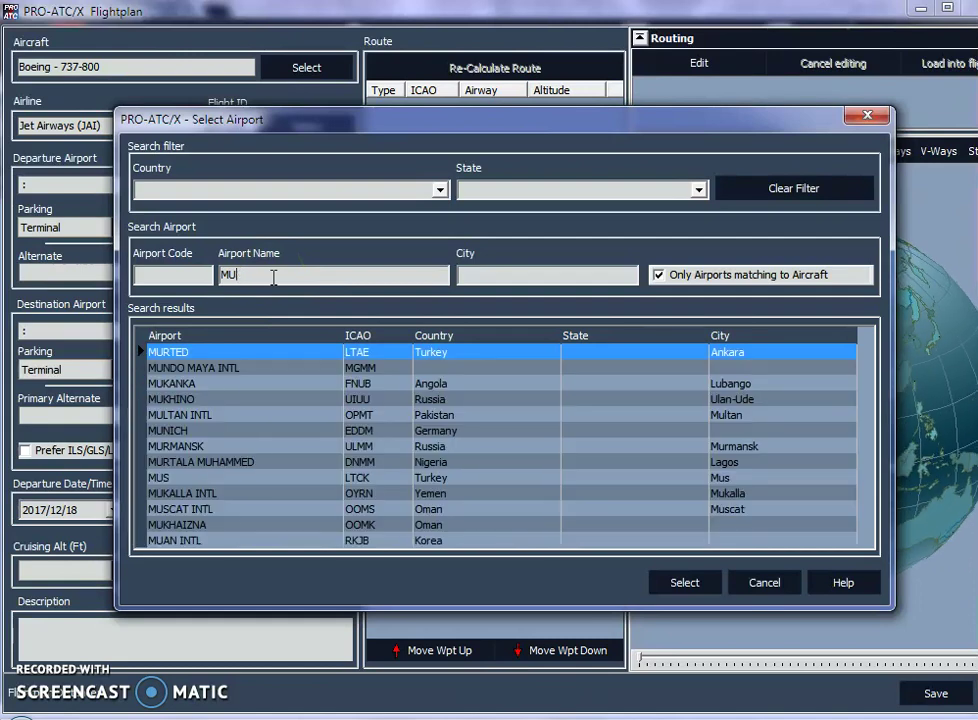
text(CHAT)
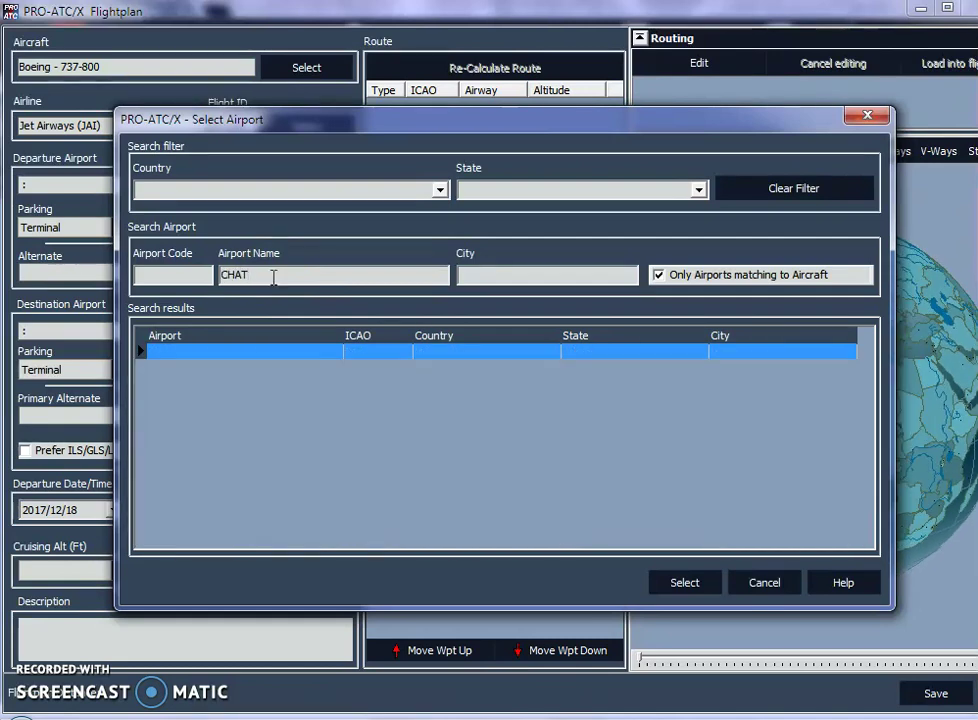
key(BackSpace)
key(BackSpace)
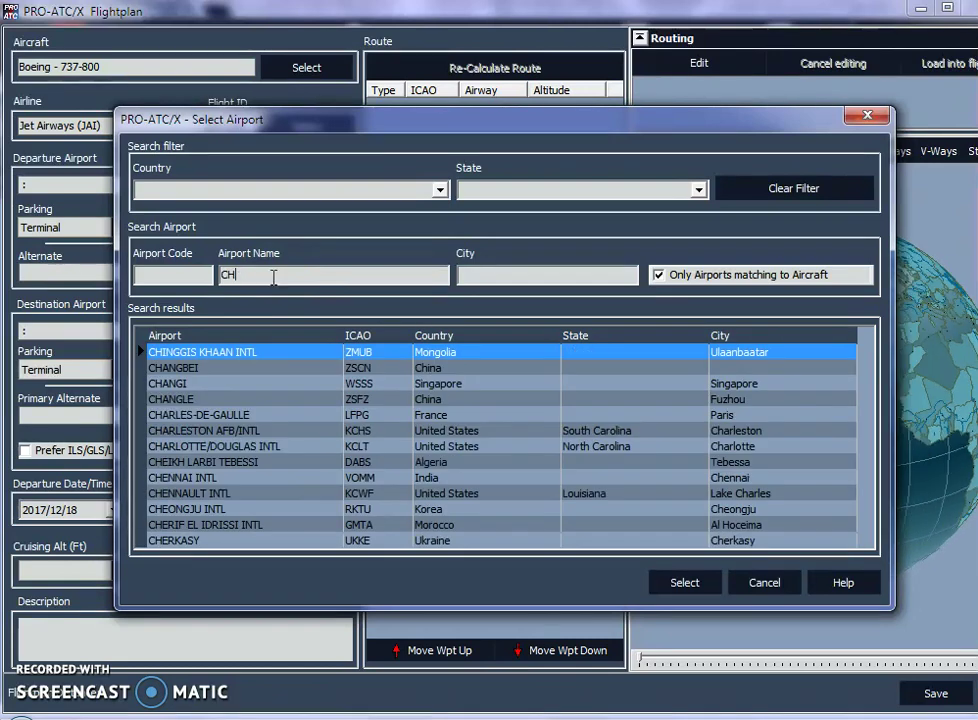
key(BackSpace)
key(BackSpace)
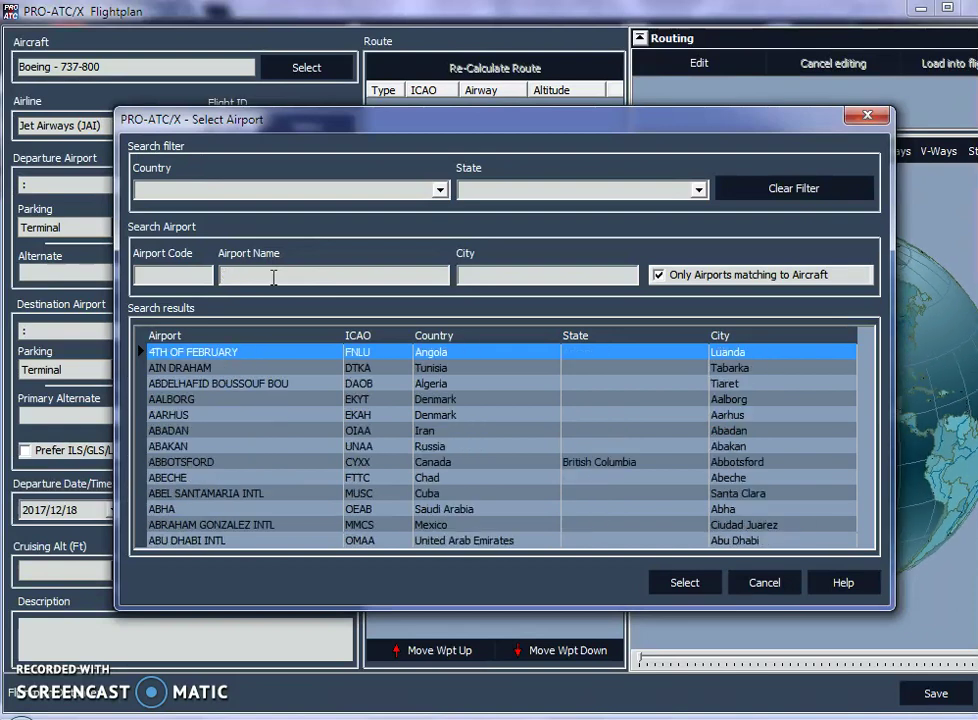
Find the airport by city 'MUM' and code VABB, and select it as departure
click(493, 277)
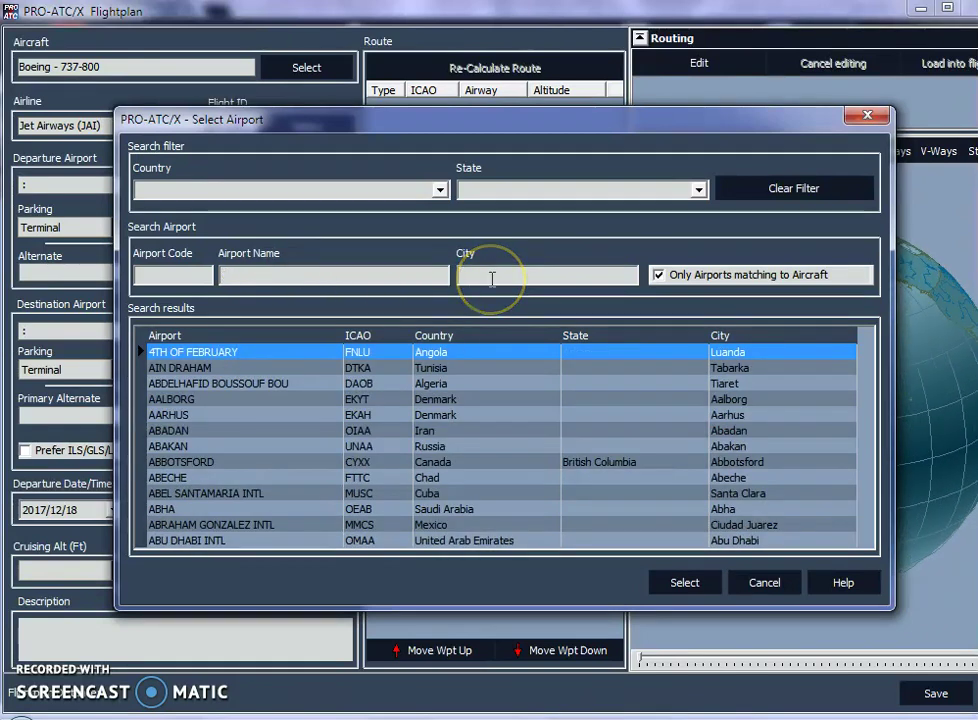
text(MUM)
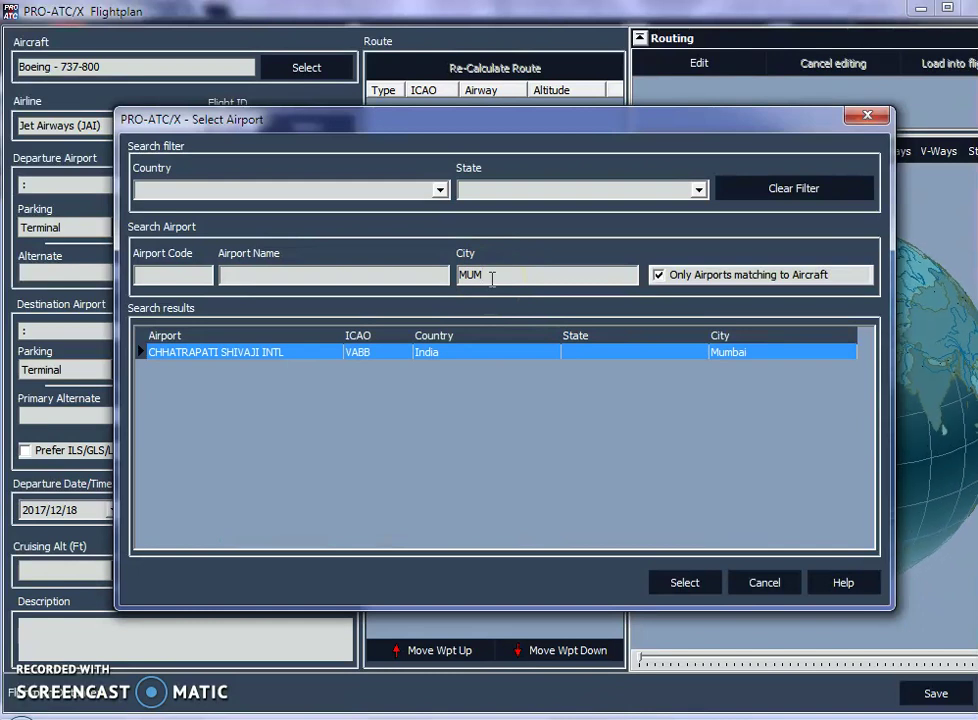
click(222, 360)
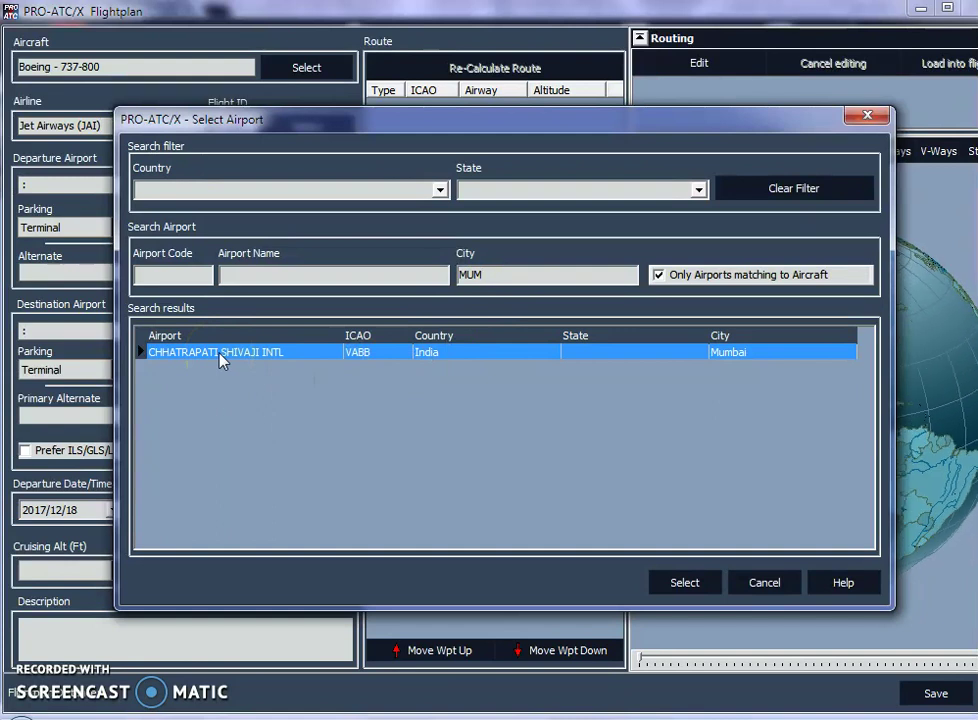
click(240, 356)
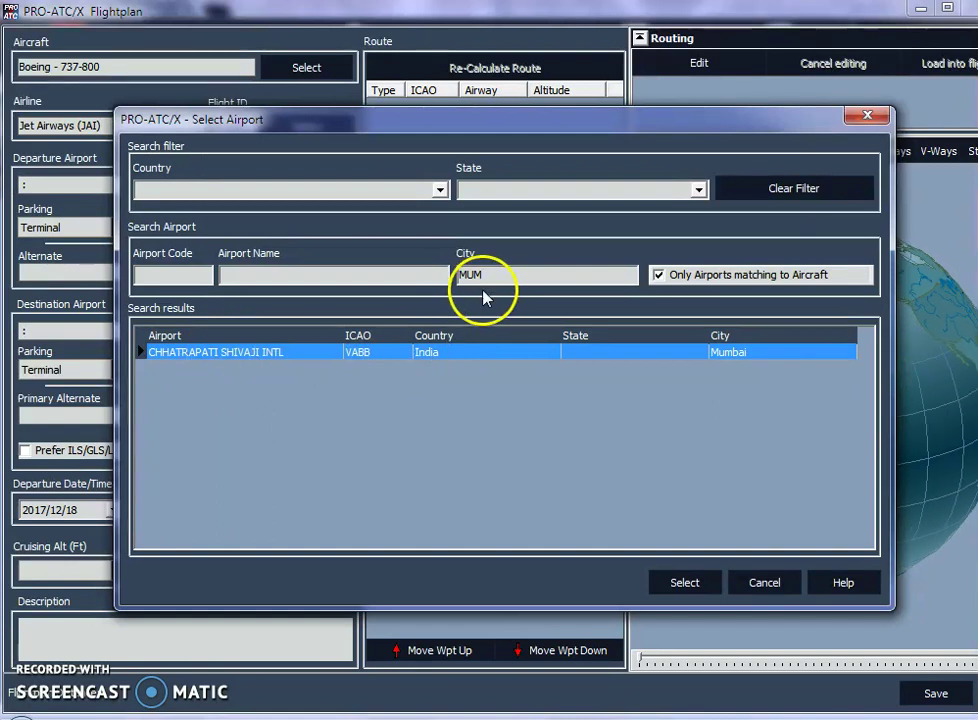
key(BackSpace)
key(BackSpace)
key(BackSpace)
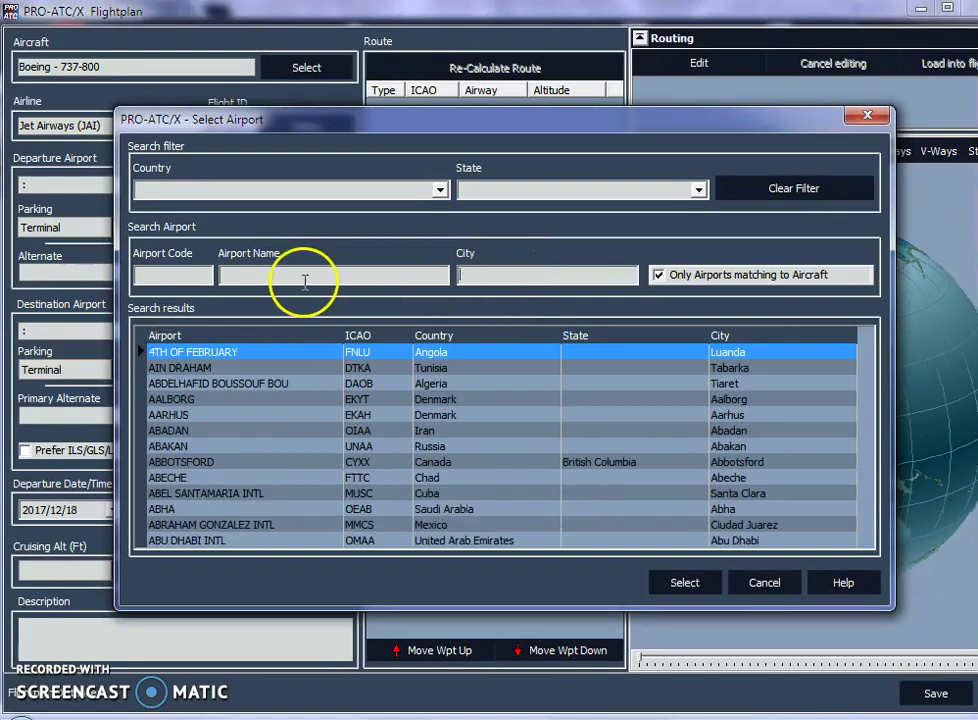
click(157, 279)
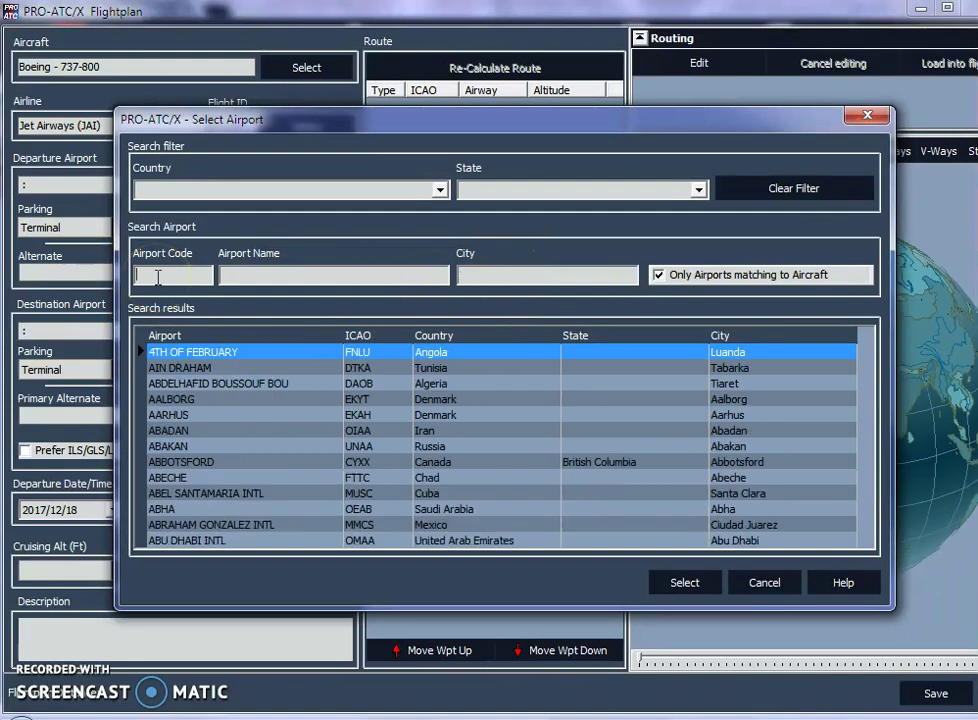
text(VABB)
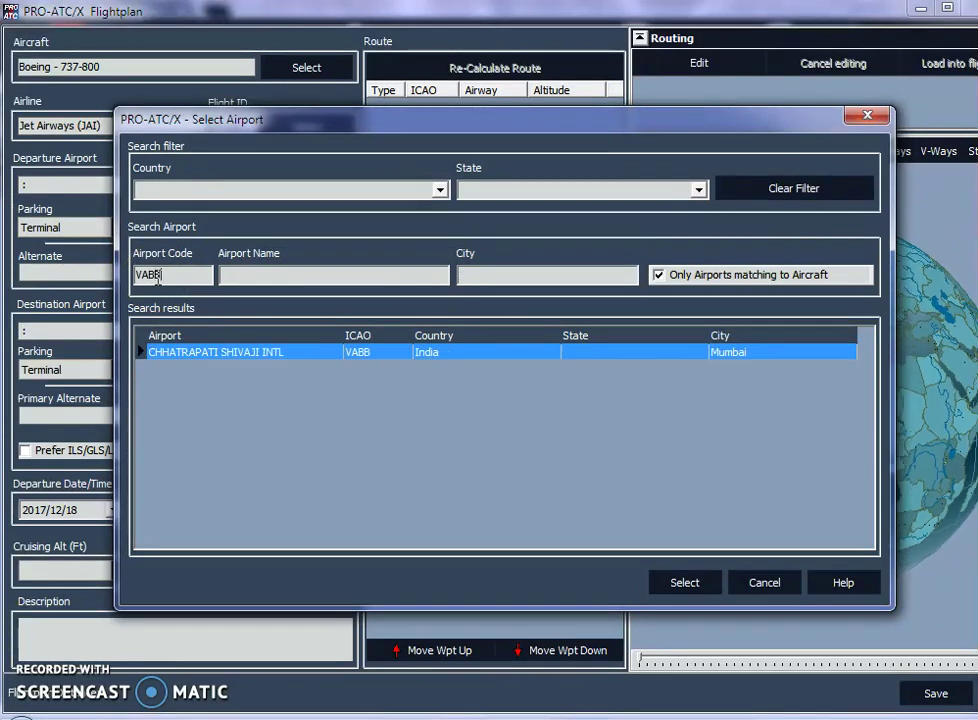
click(670, 582)
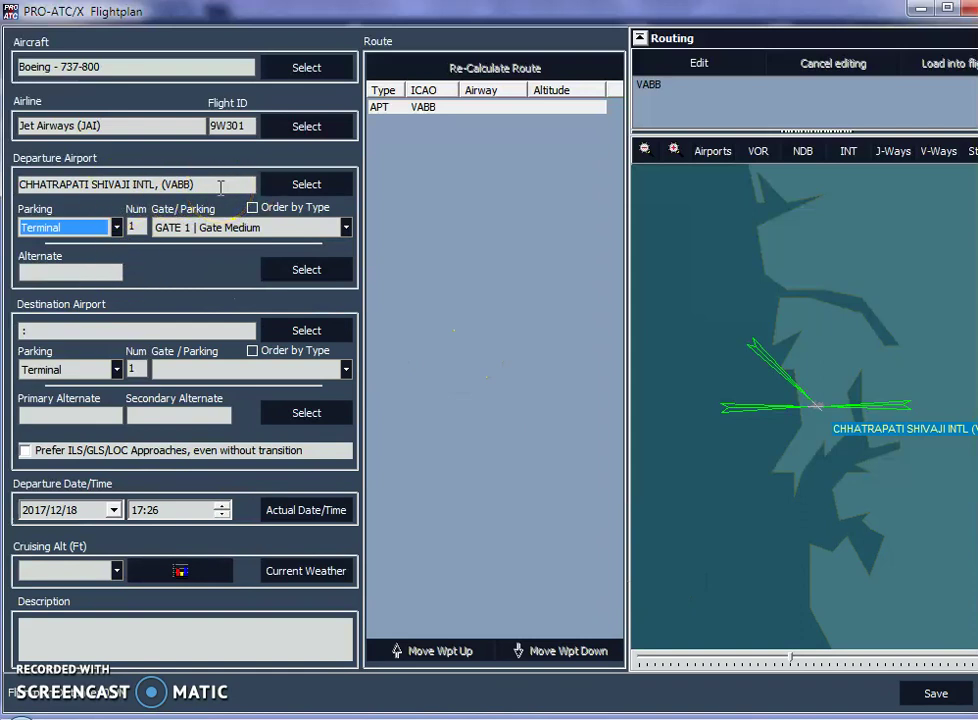
Set the departure parking to Terminal, gate GATE A 1 (Gate Medium)
click(115, 228)
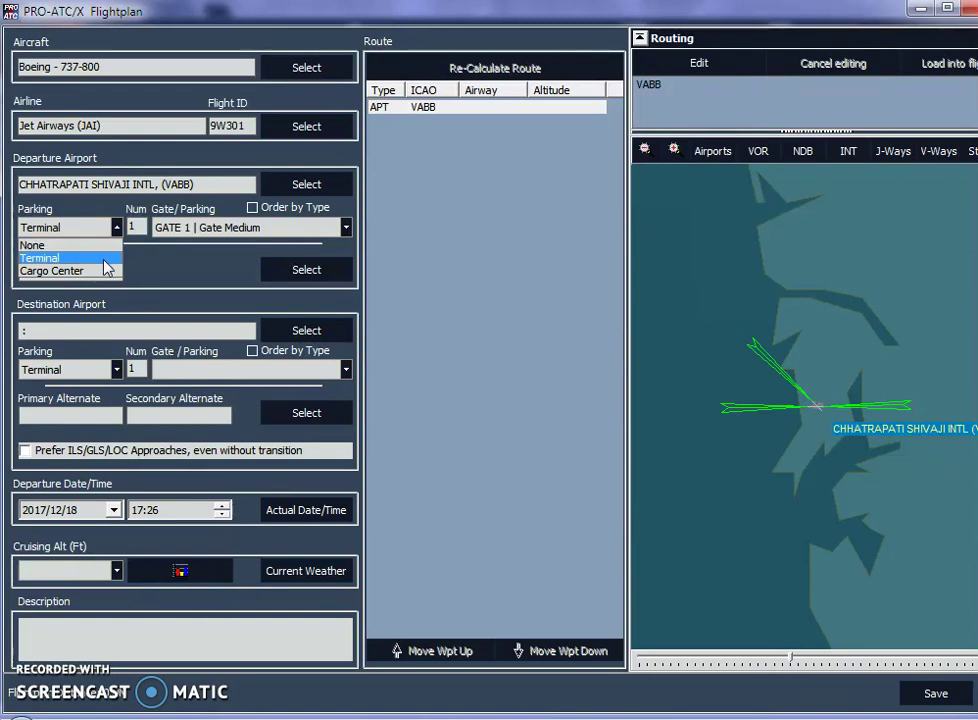
click(106, 260)
click(171, 248)
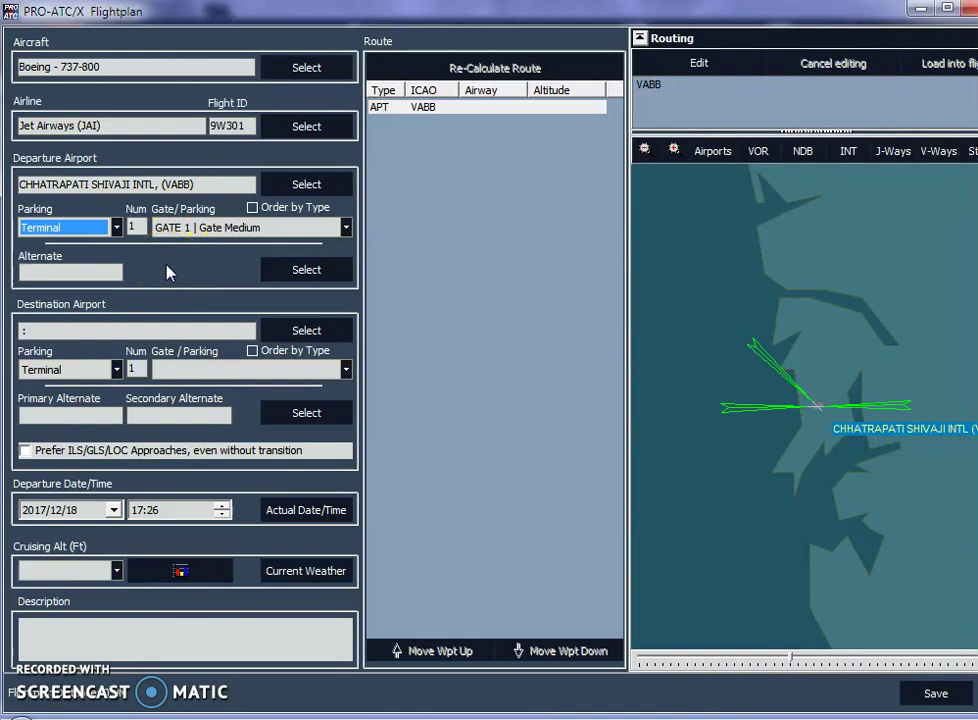
click(345, 229)
scroll(289, 275, down, 3)
scroll(283, 290, down, 5)
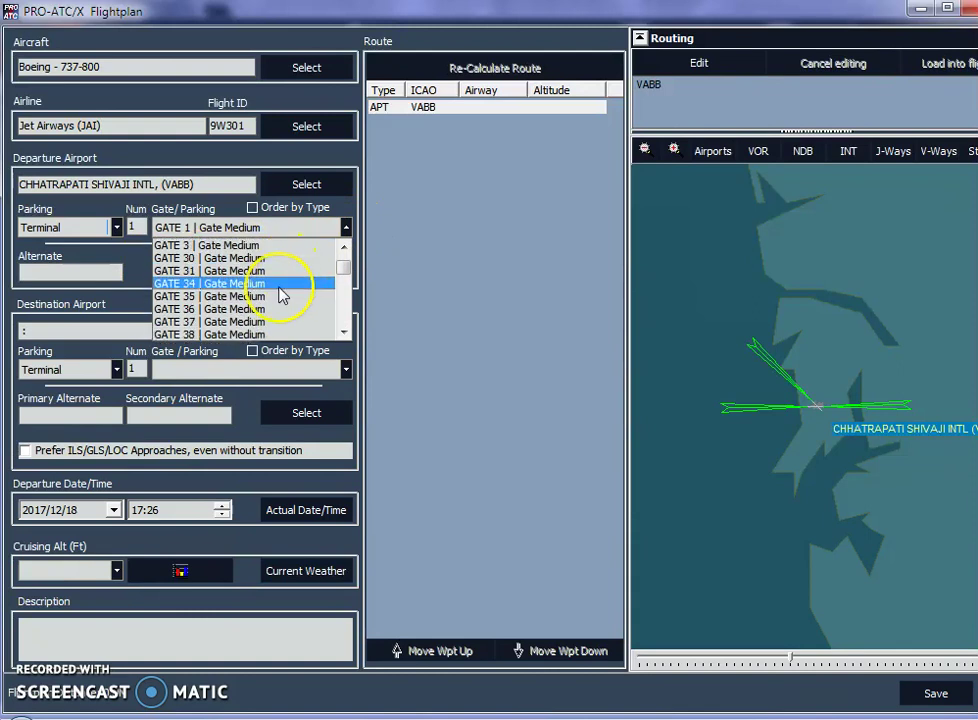
scroll(283, 295, down, 1)
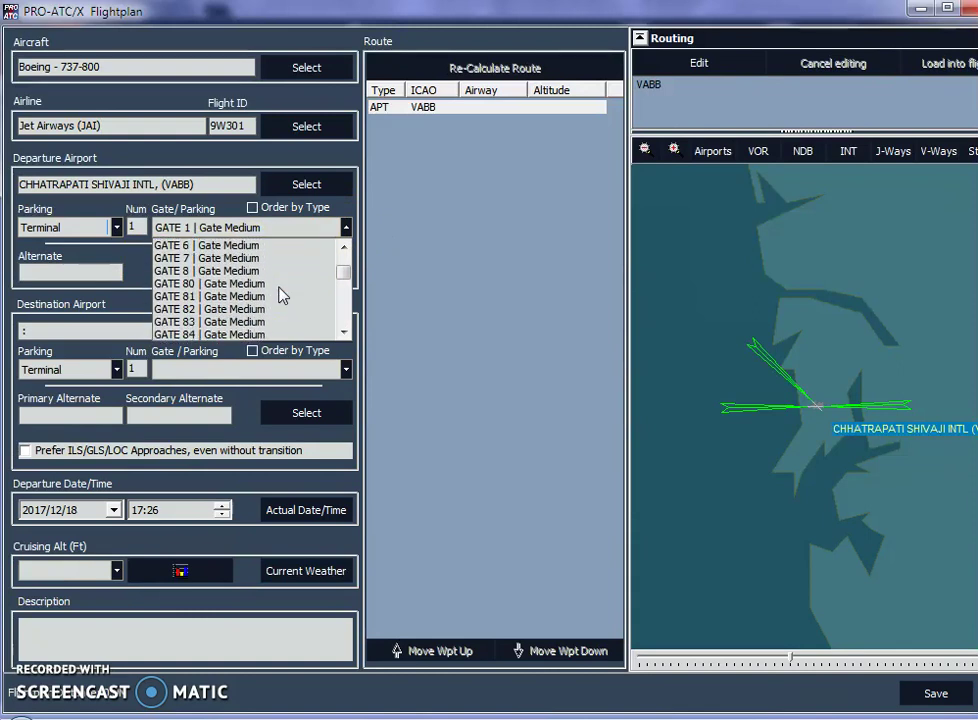
scroll(283, 295, down, 2)
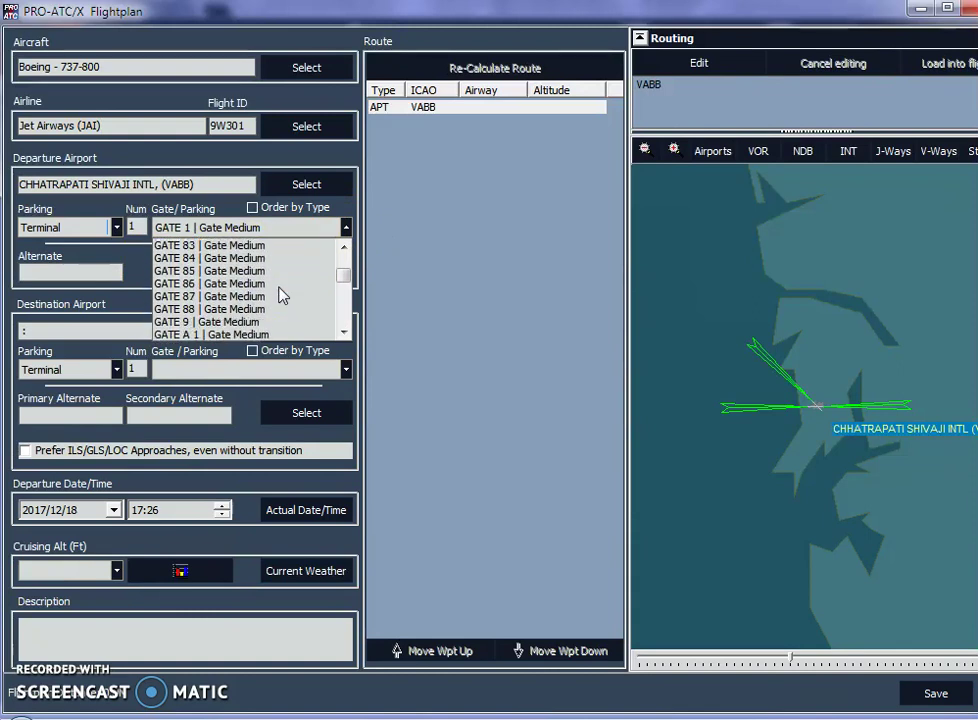
scroll(283, 295, down, 1)
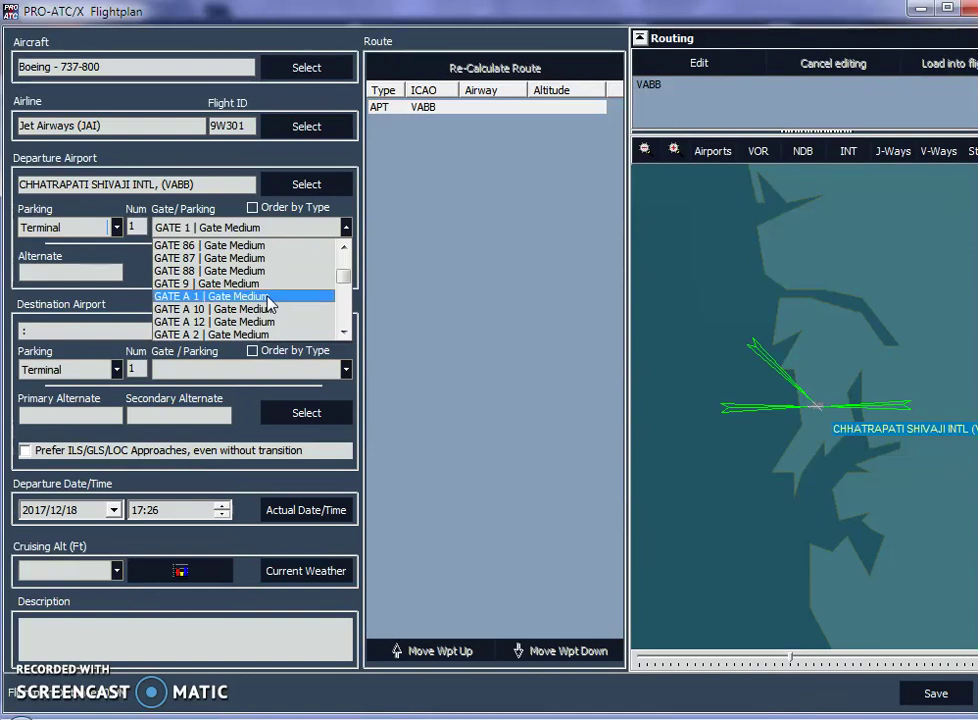
click(268, 303)
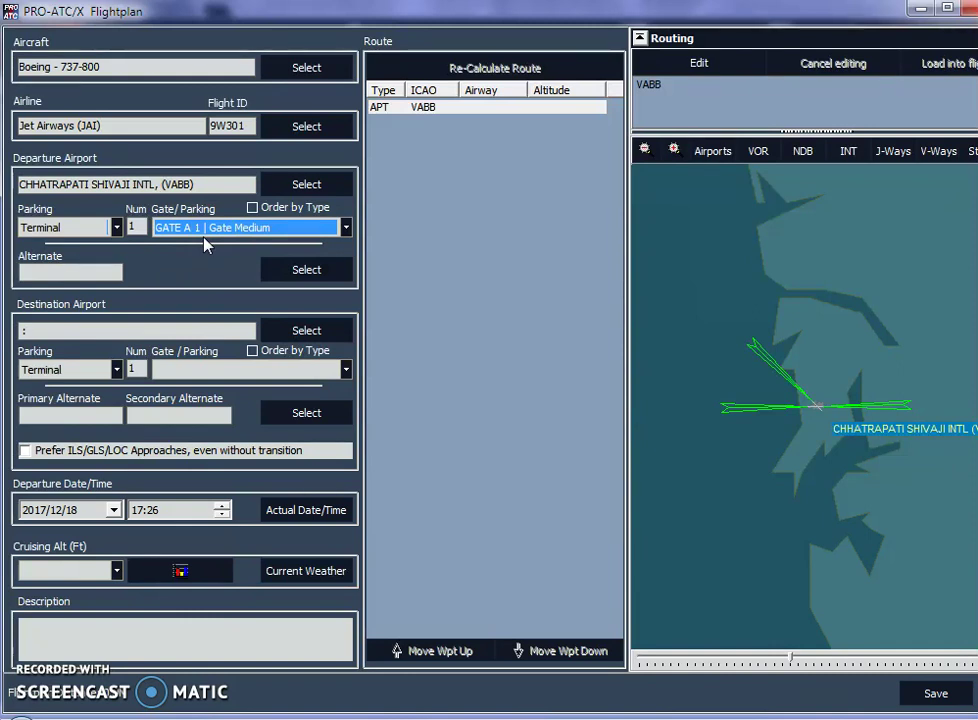
Set VAPO (Pune) as the primary departure alternate and save it
click(305, 281)
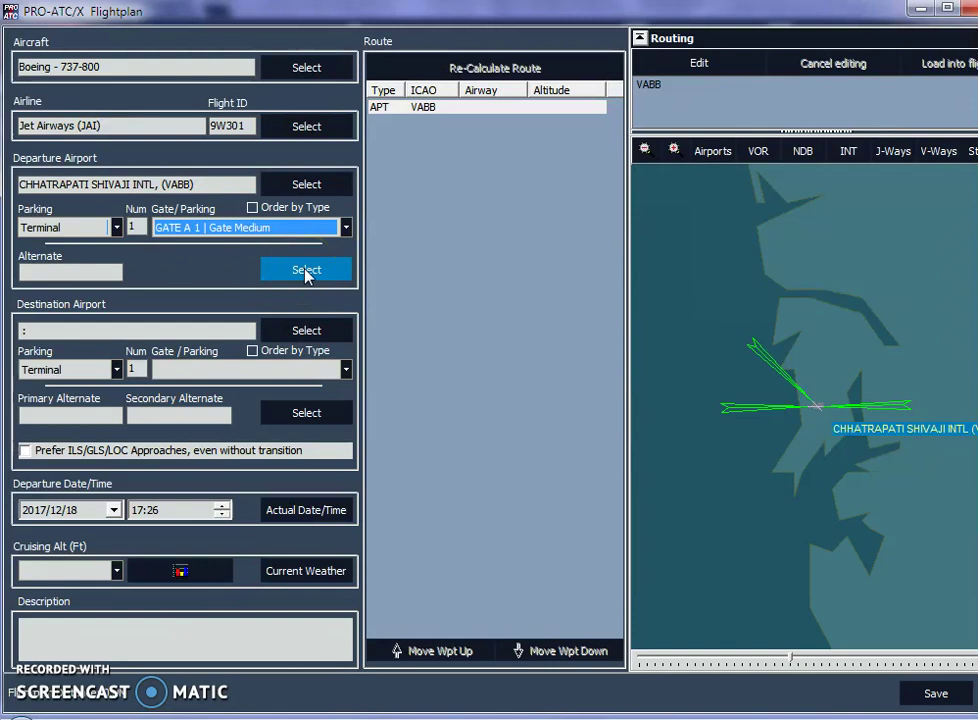
click(345, 333)
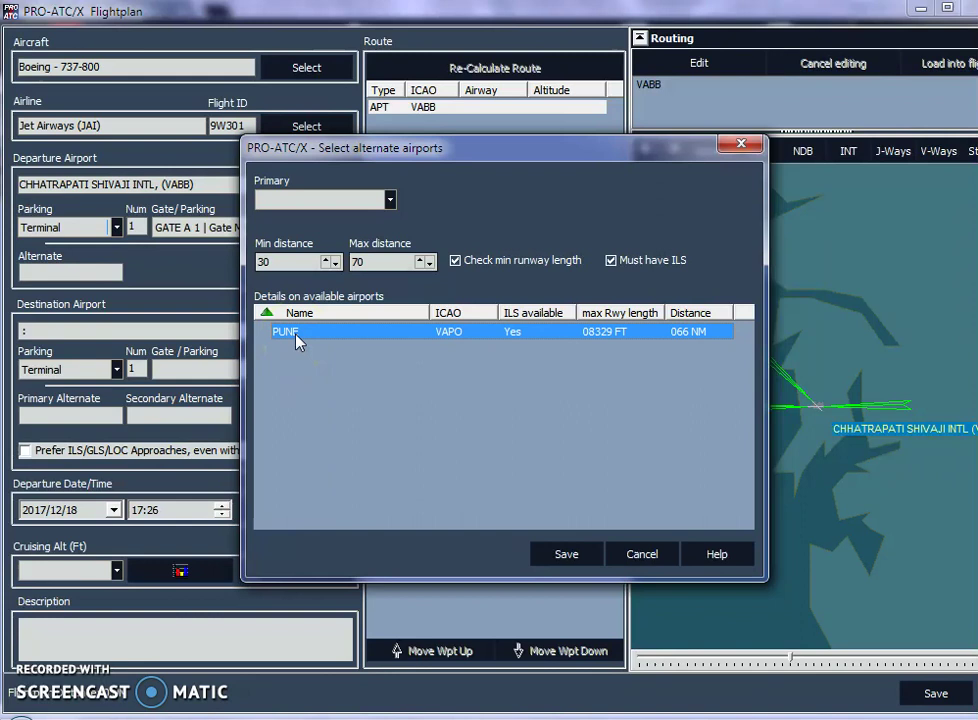
click(556, 554)
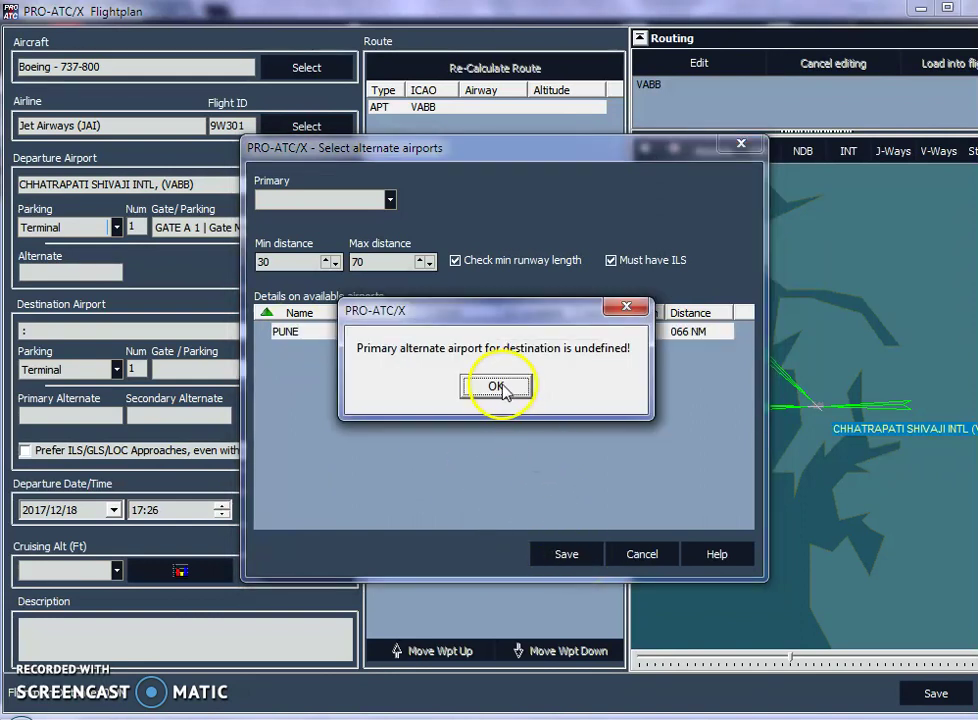
click(502, 387)
click(390, 199)
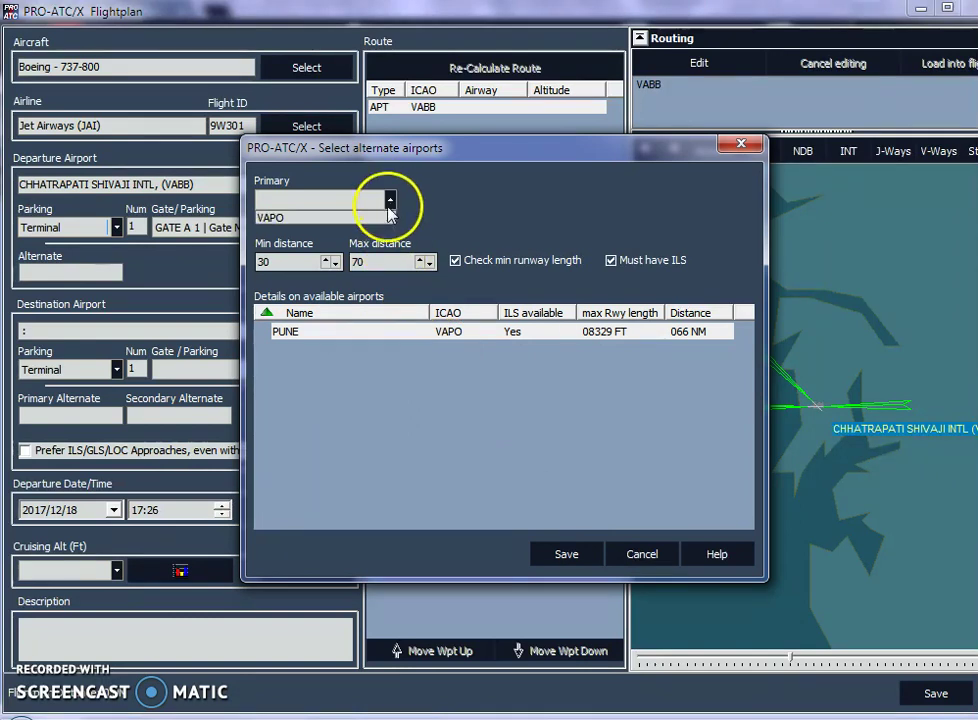
click(388, 217)
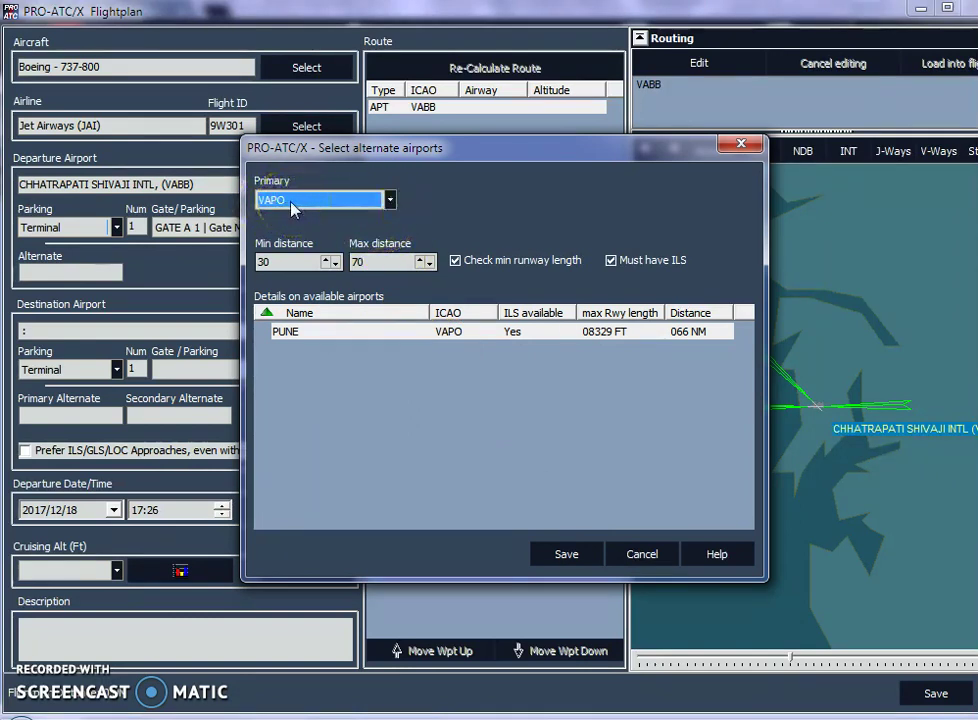
click(338, 333)
click(567, 554)
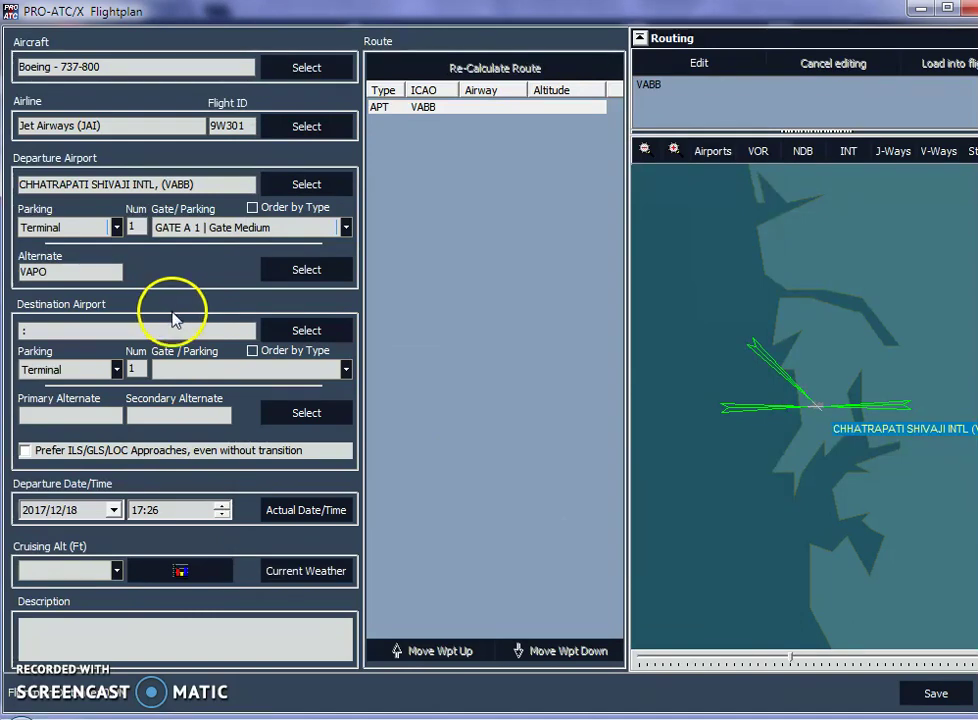
Select Indira Gandhi Intl by airport code VIDP as the destination
click(309, 332)
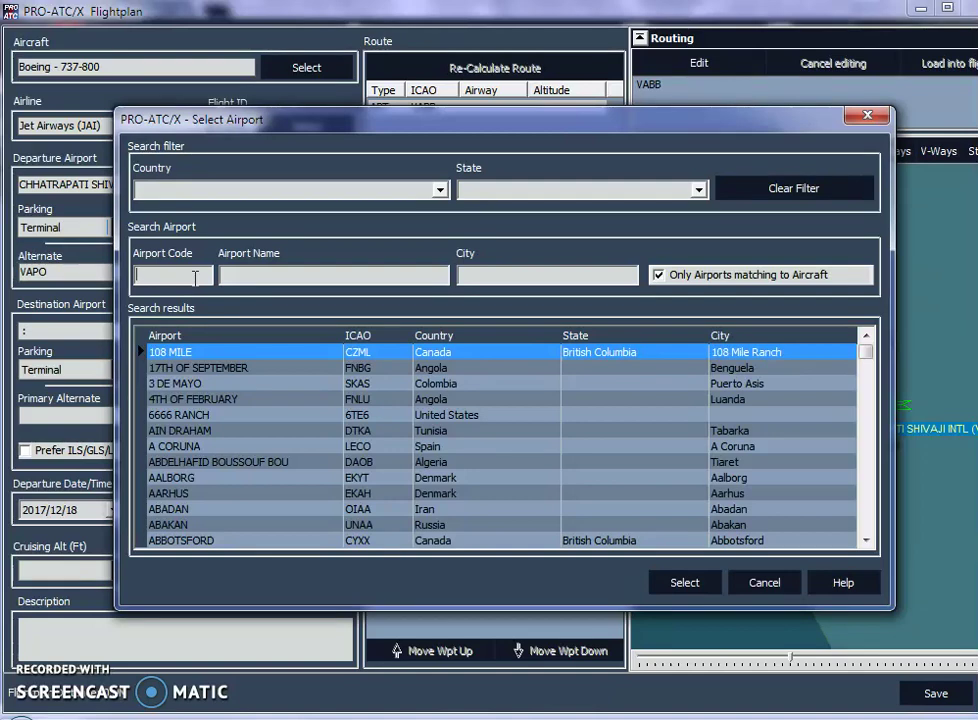
text(VIDP)
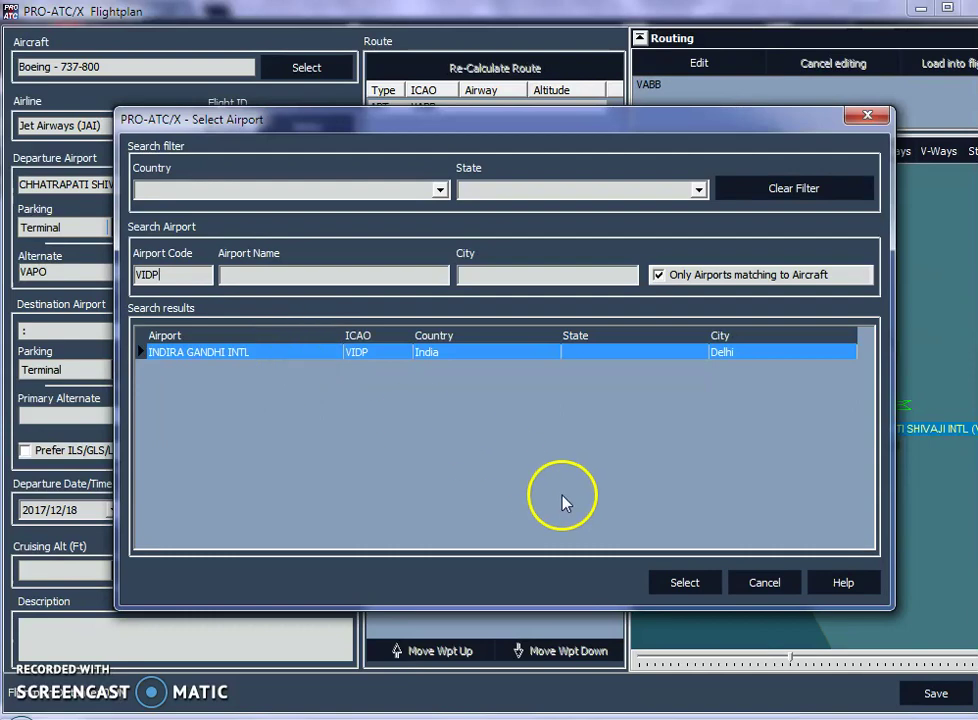
click(685, 583)
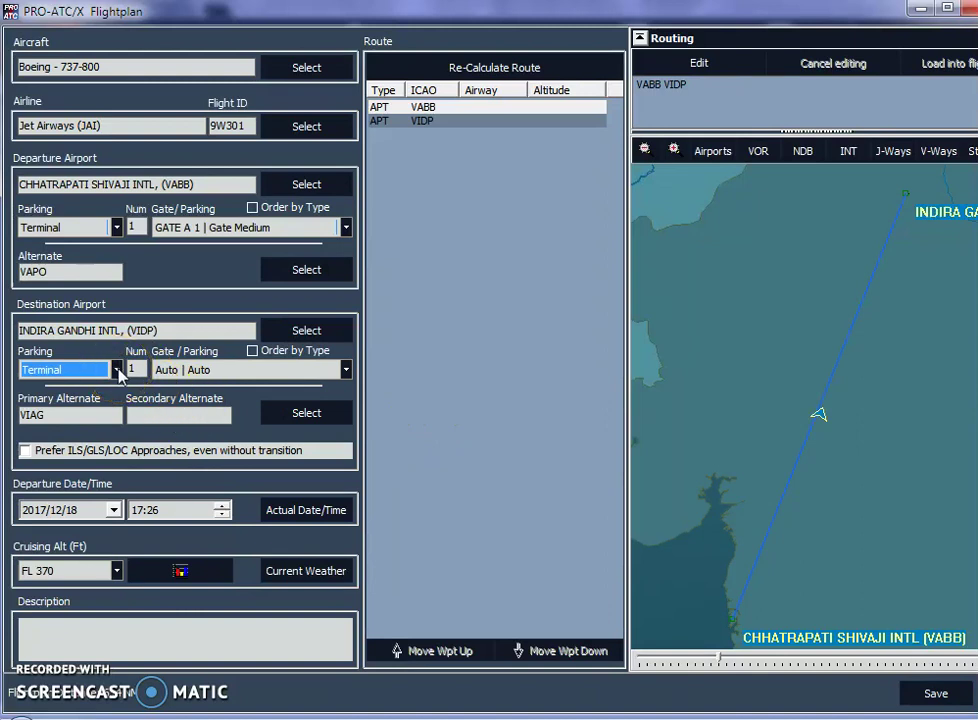
click(345, 370)
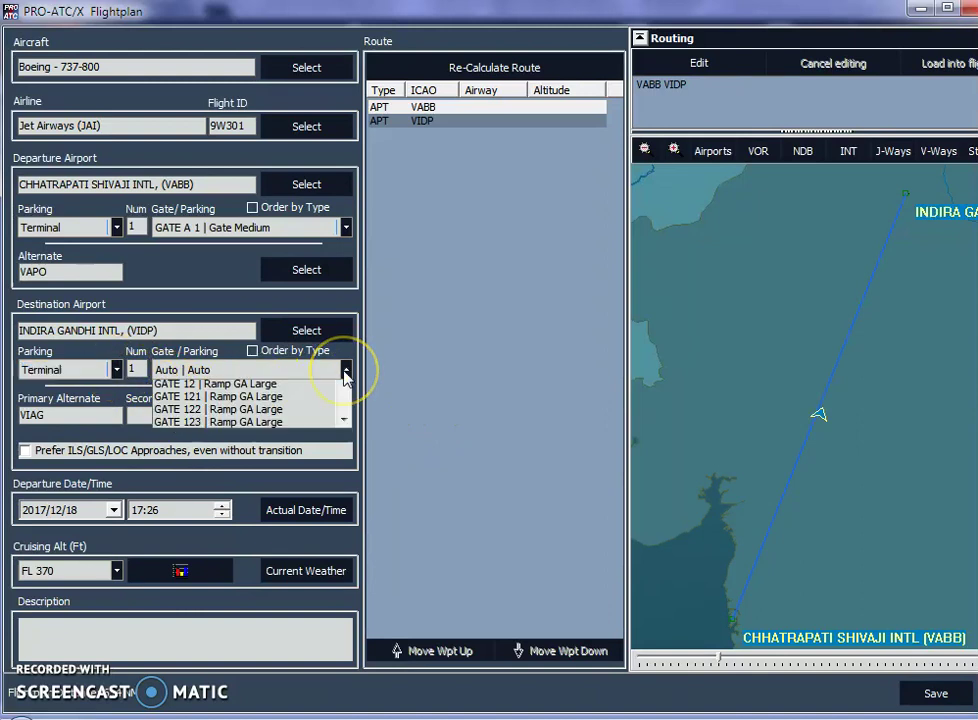
click(344, 371)
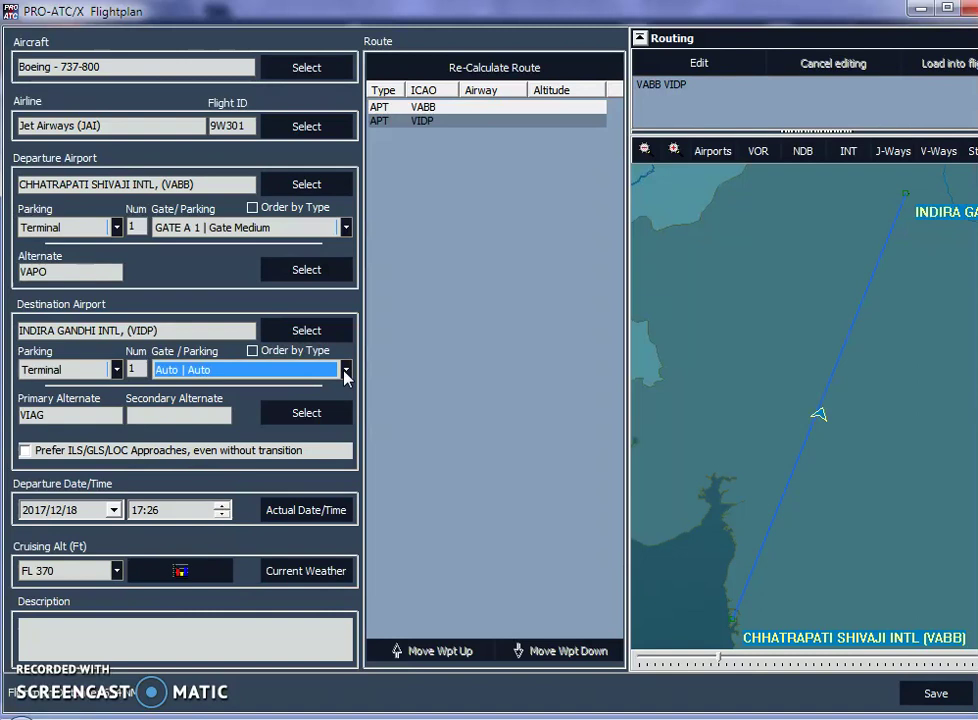
click(346, 370)
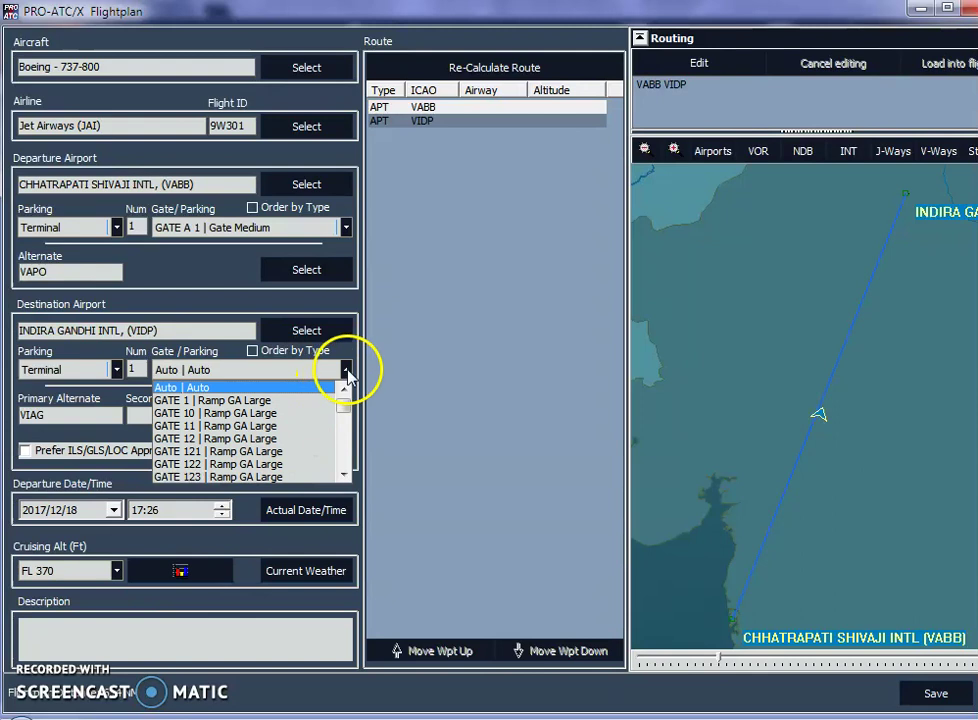
click(345, 371)
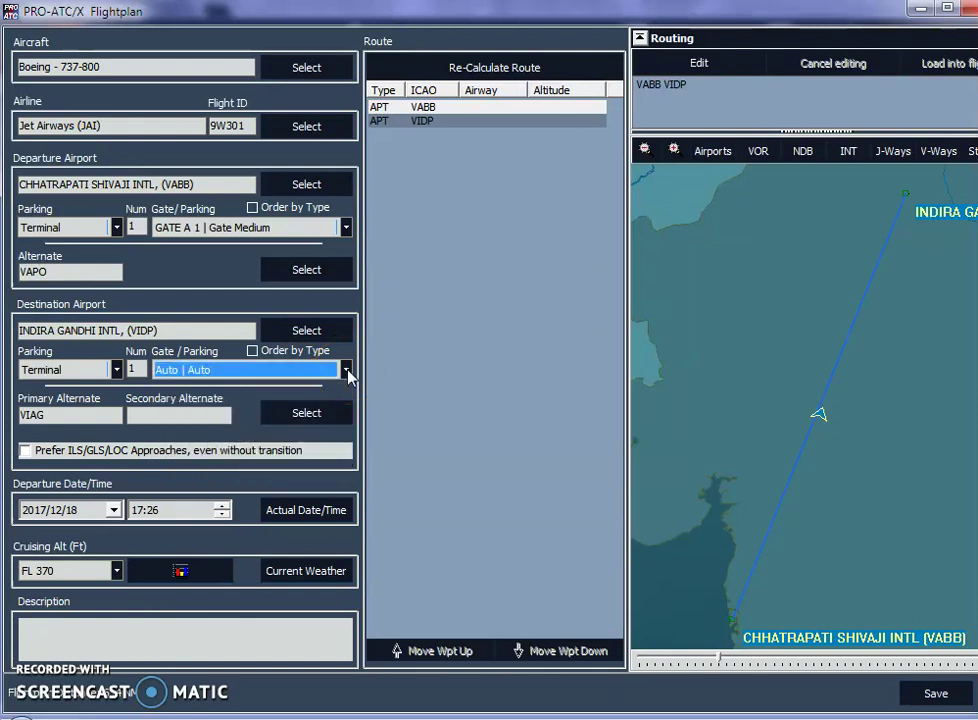
click(58, 414)
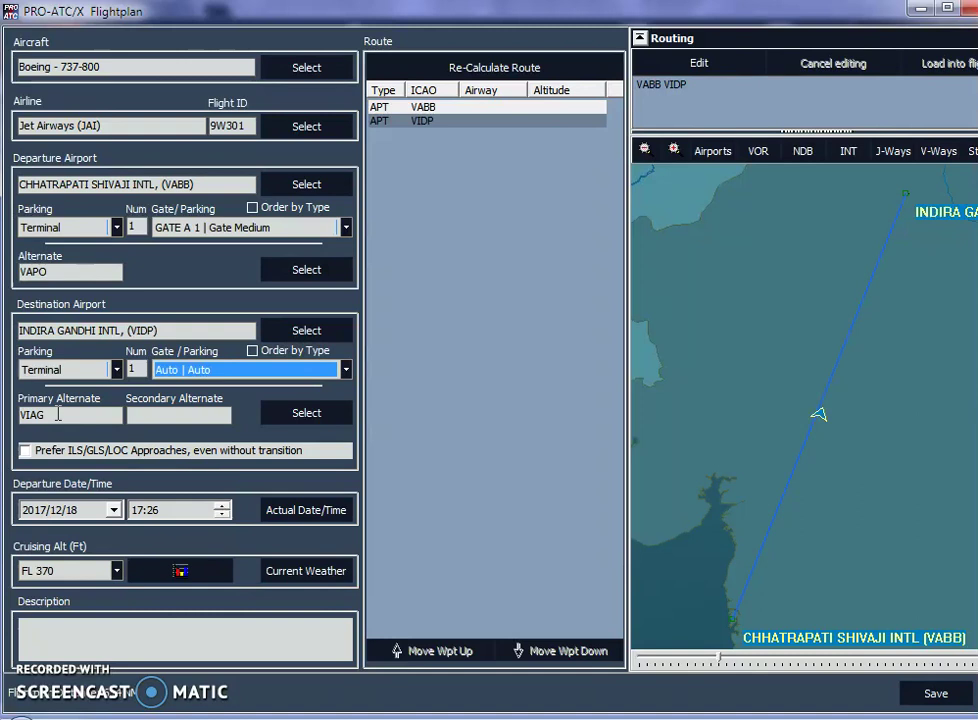
click(306, 413)
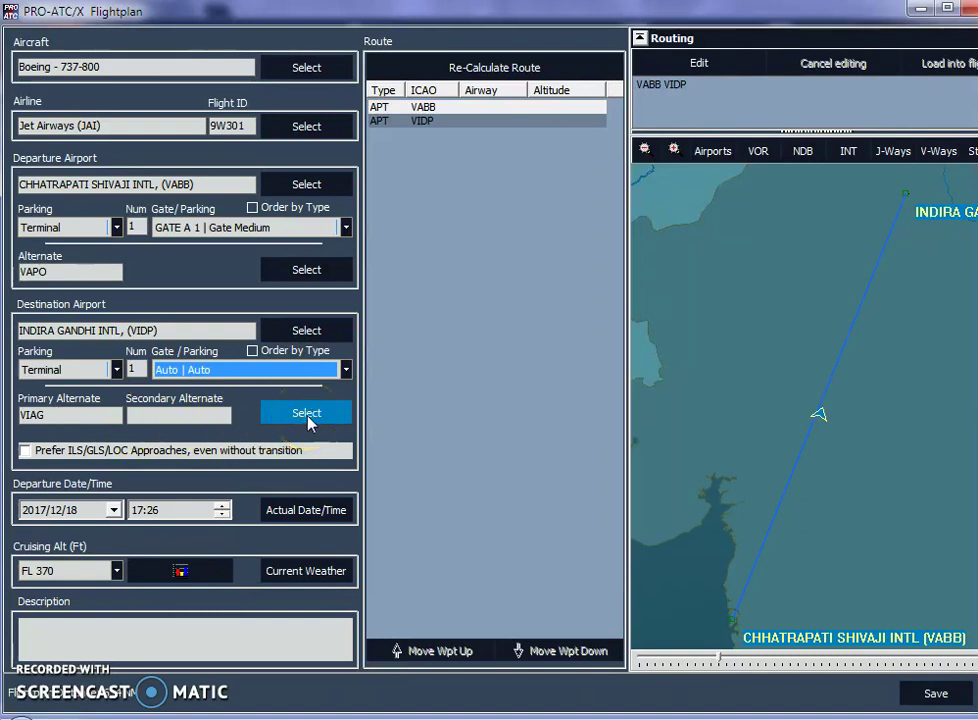
Pick Agra as primary destination alternate with Min 30 / Max 100 distance, and save
click(308, 418)
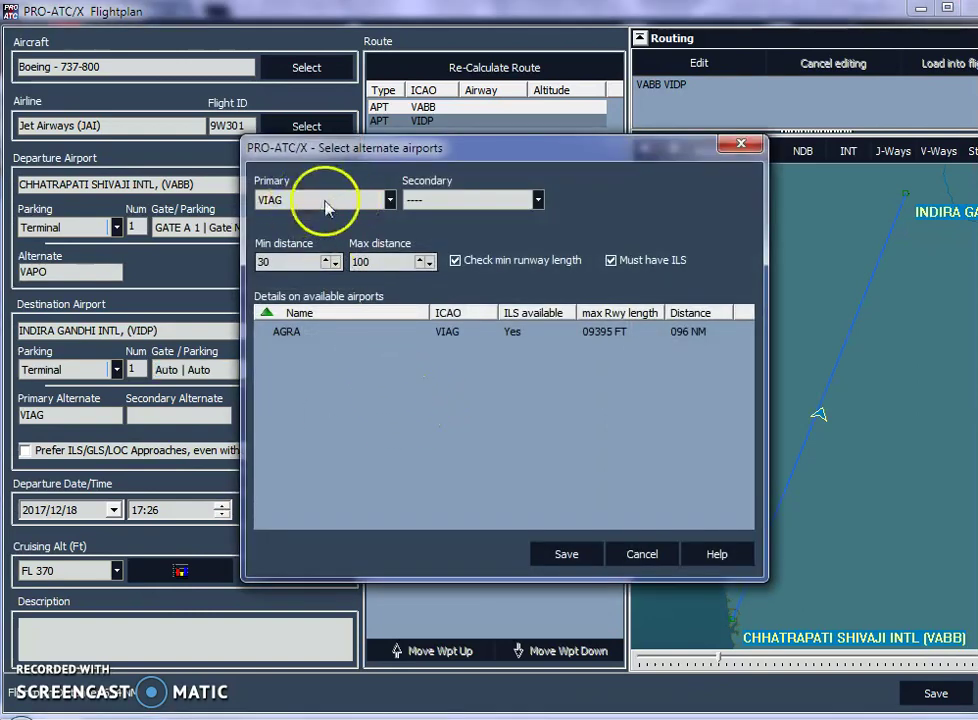
click(290, 334)
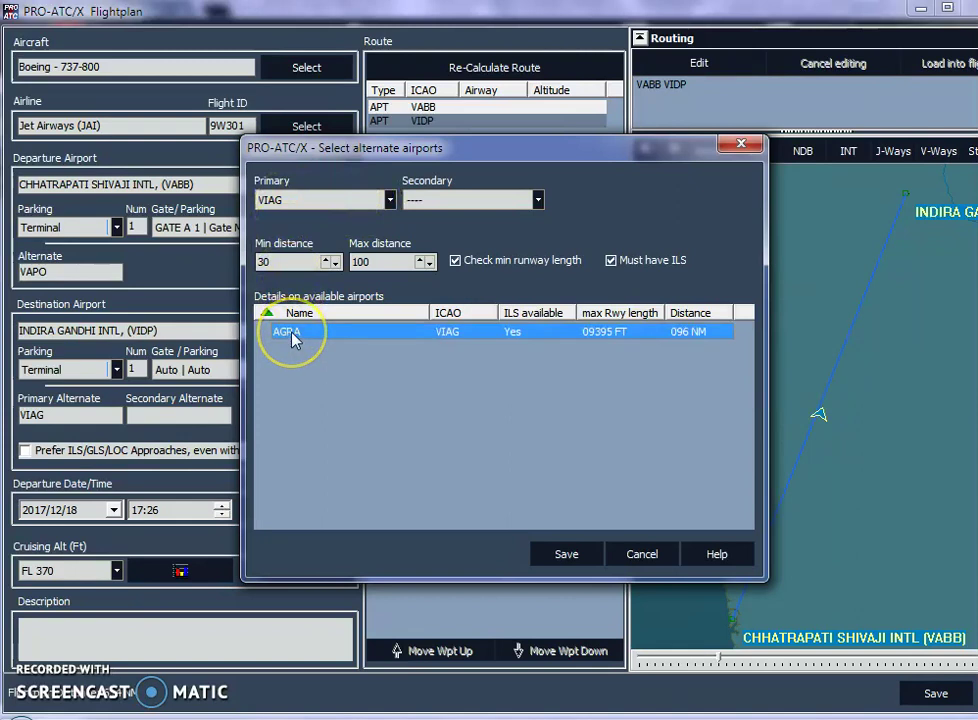
click(287, 263)
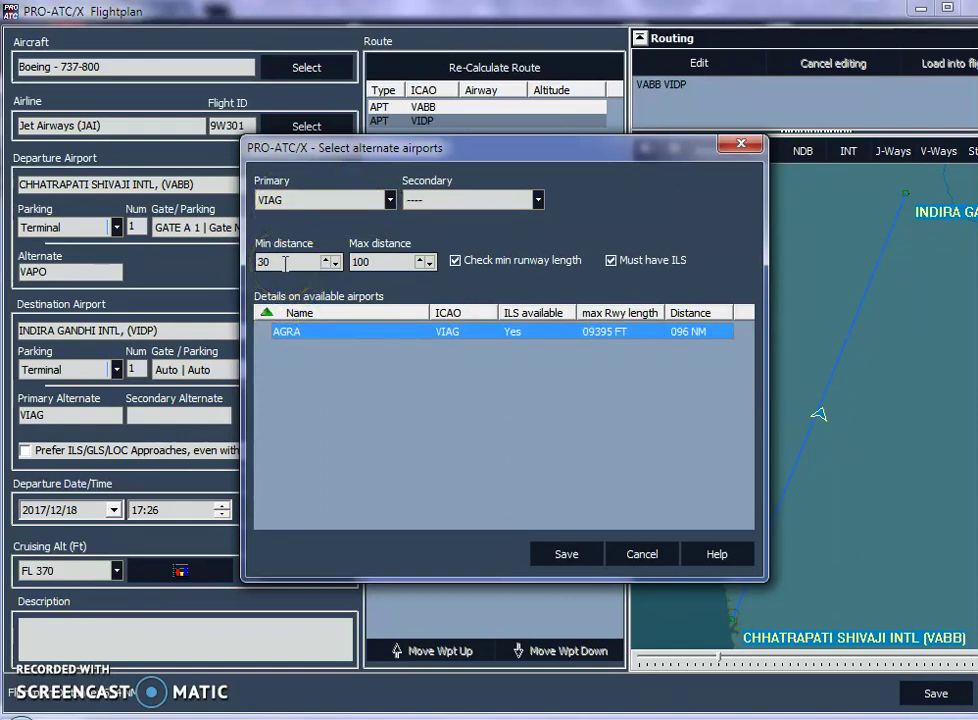
click(395, 262)
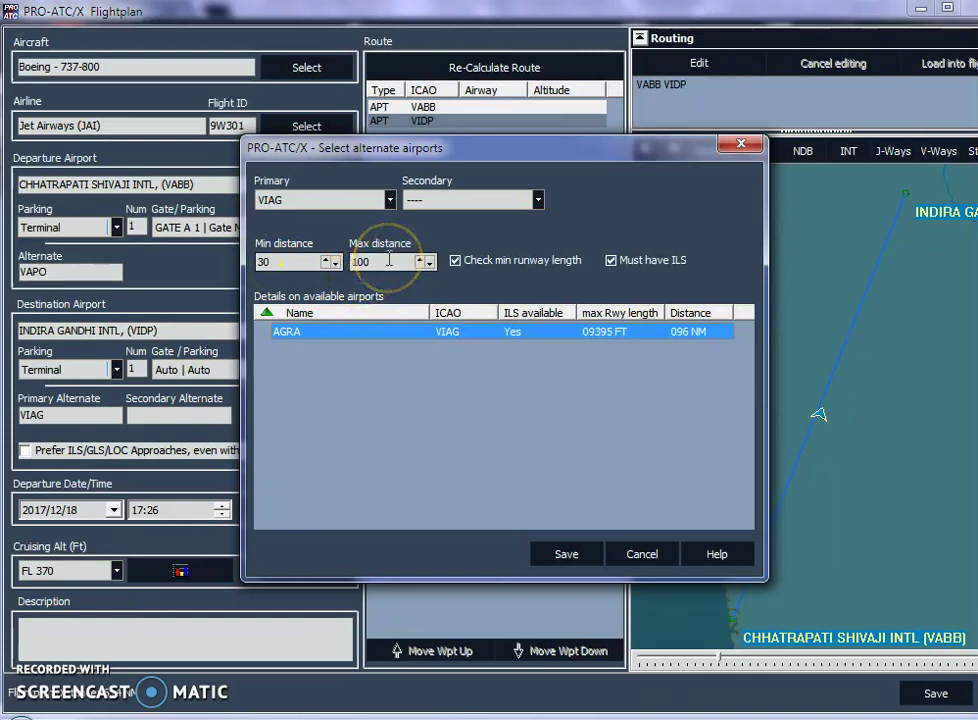
click(285, 262)
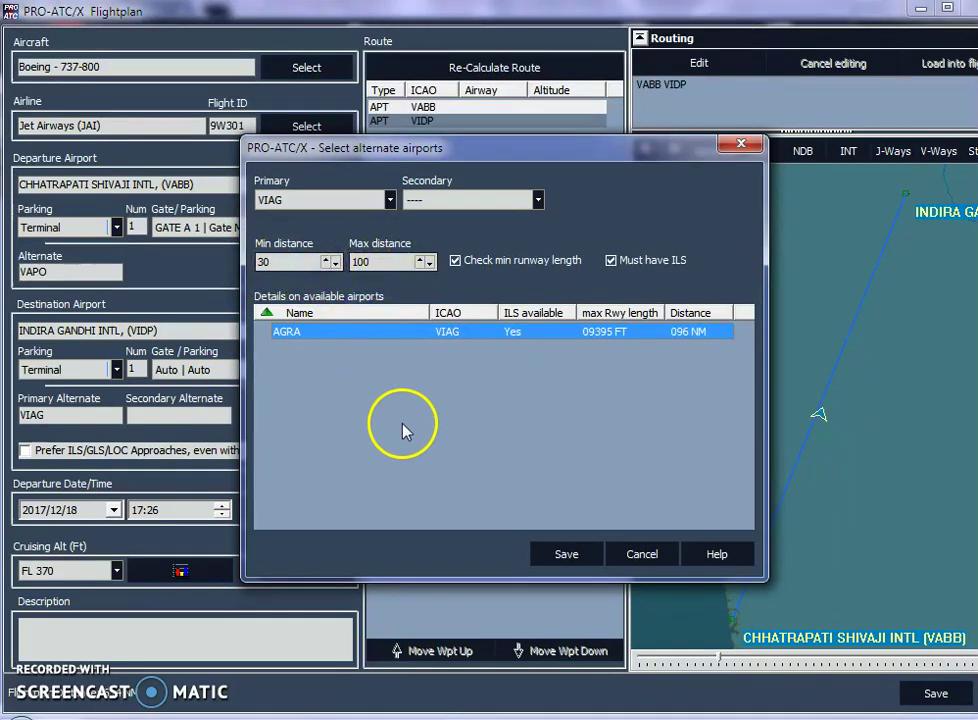
click(574, 557)
click(566, 555)
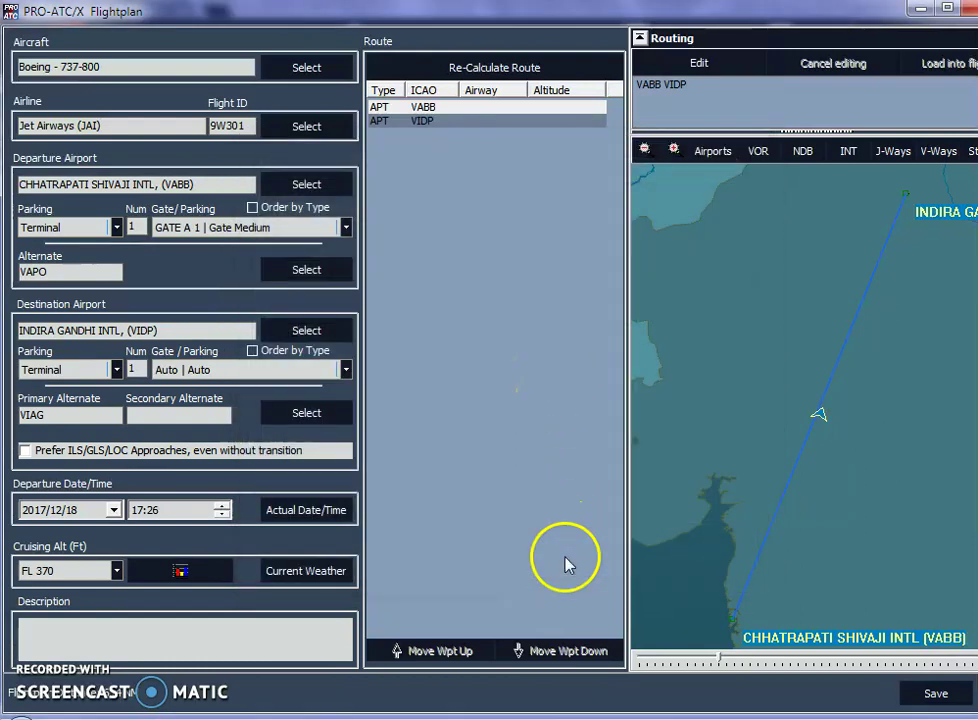
Set the departure date to 2017/12/19 and the departure time to 07:00
click(114, 510)
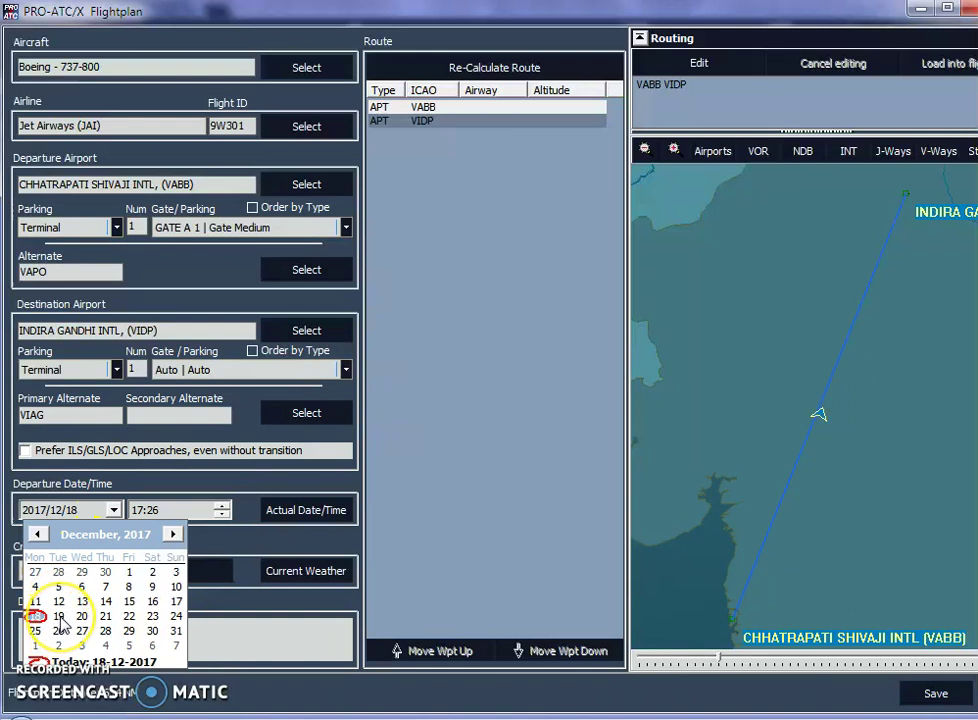
click(59, 617)
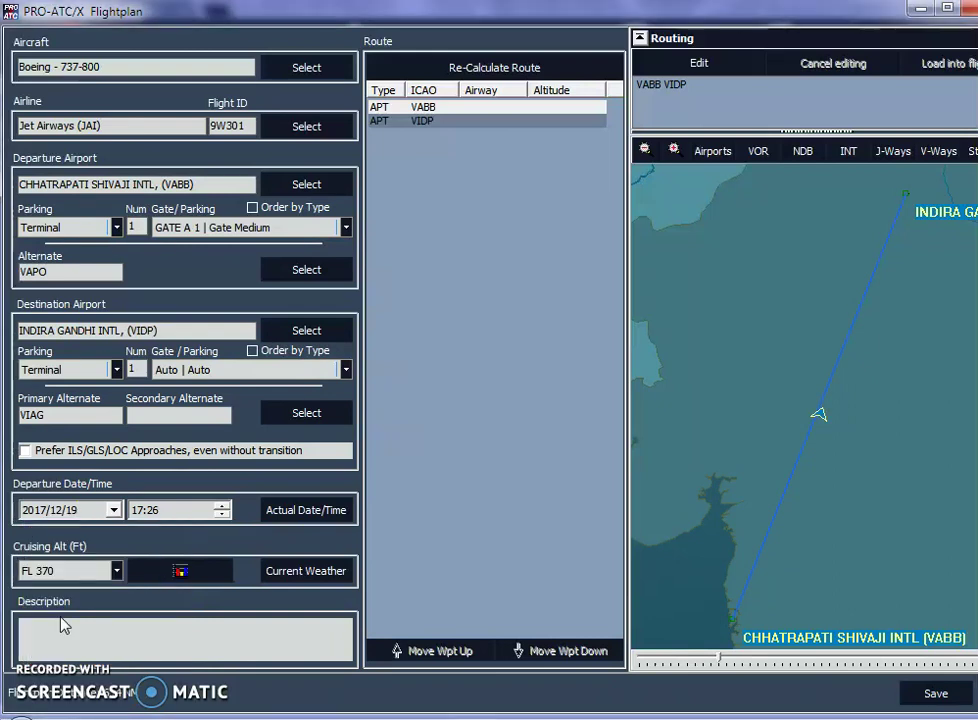
click(139, 510)
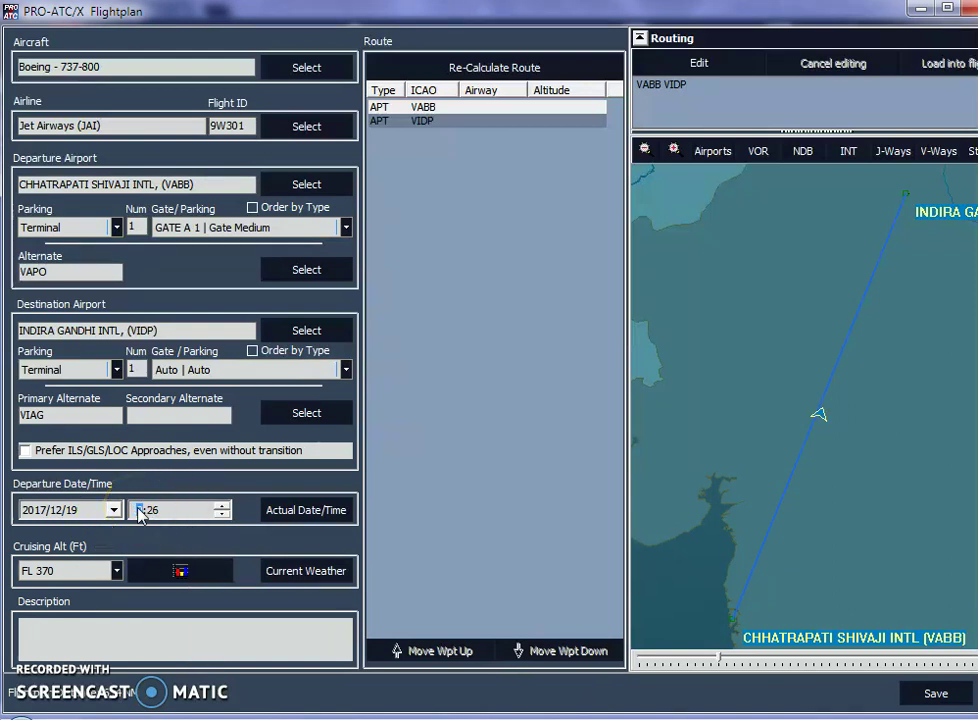
click(150, 509)
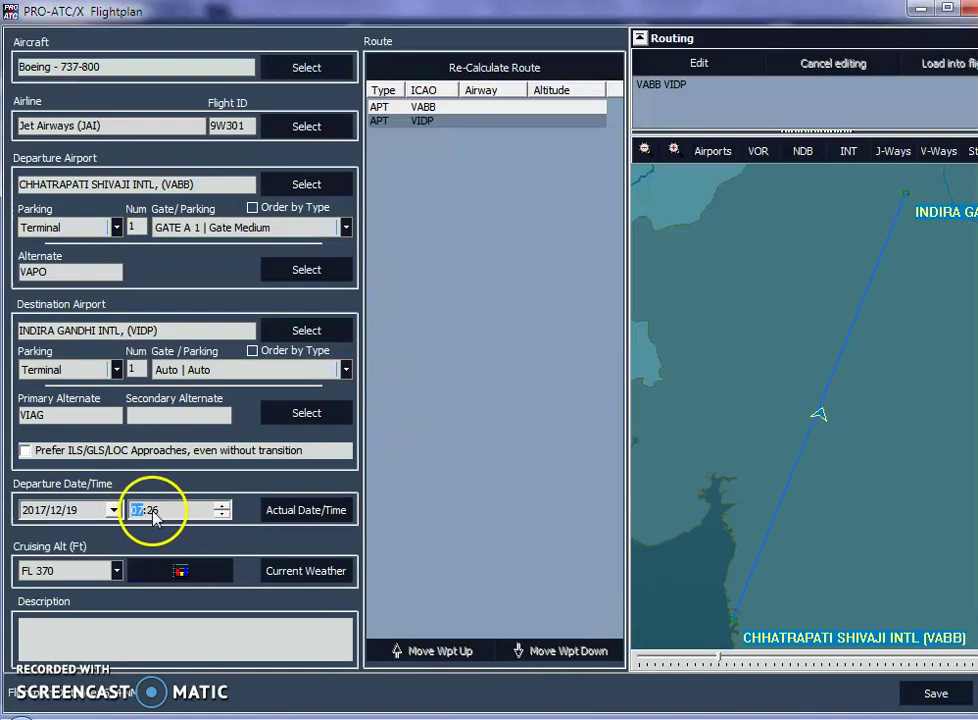
text(07)
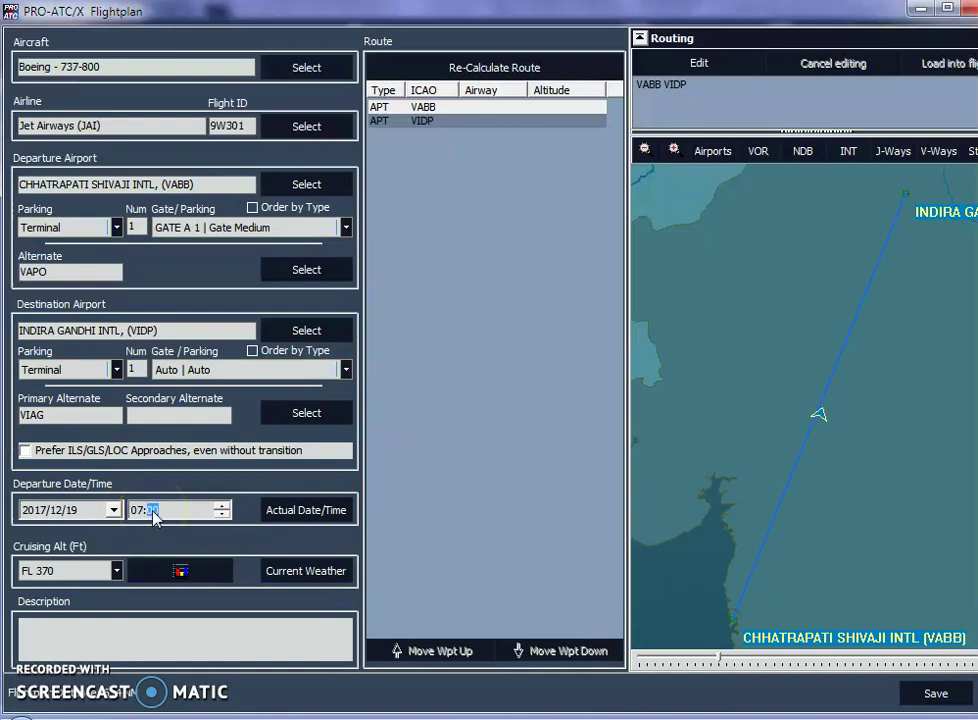
click(174, 513)
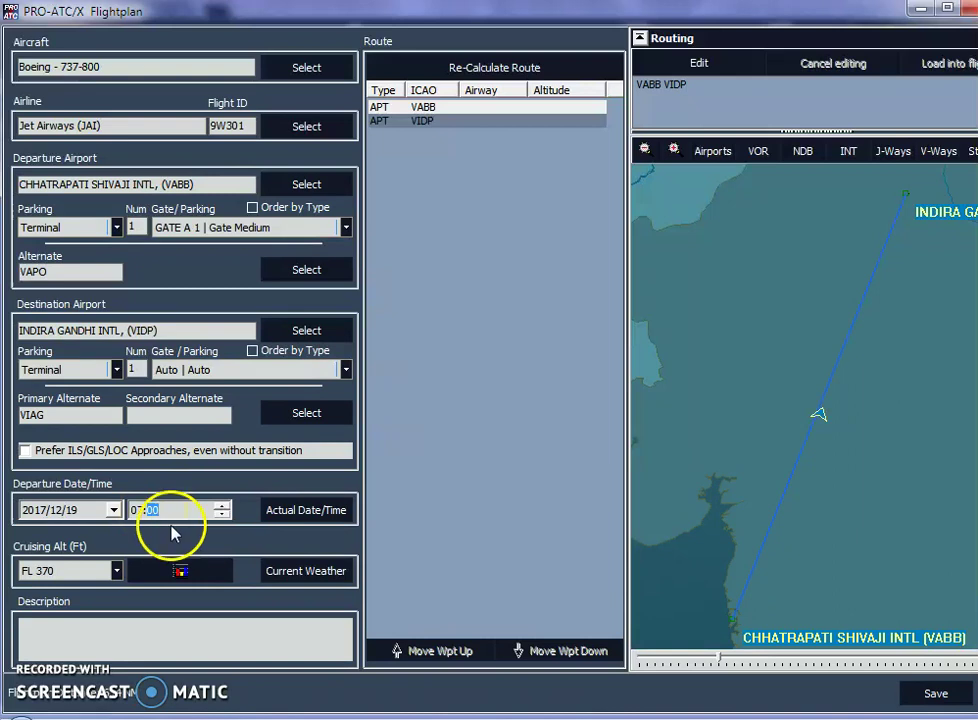
text(00)
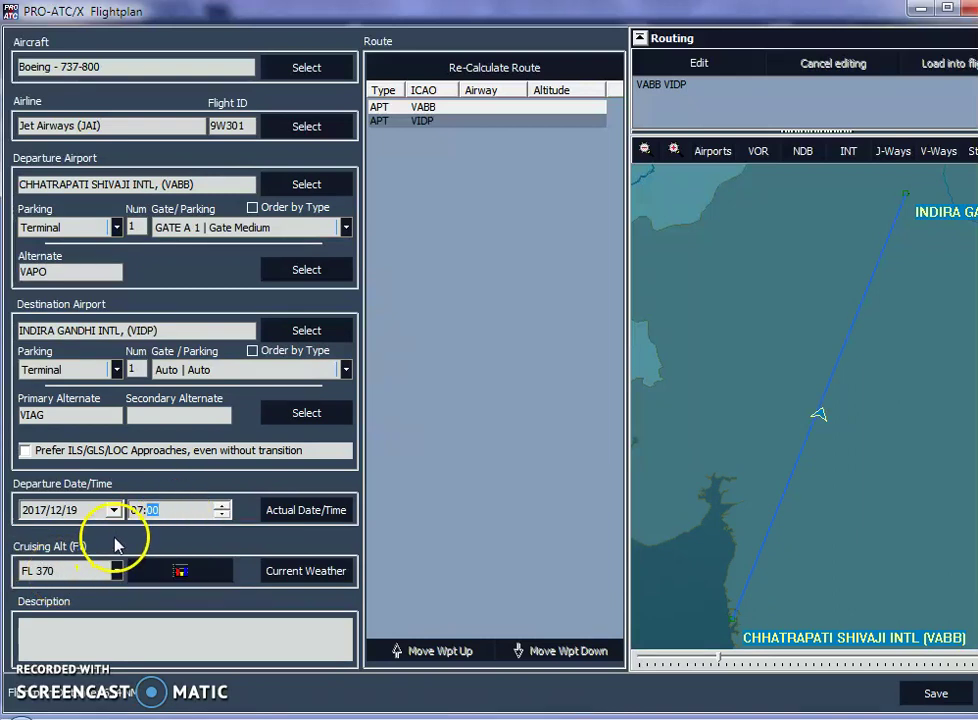
Set the cruising altitude to FL 370
click(77, 590)
click(117, 572)
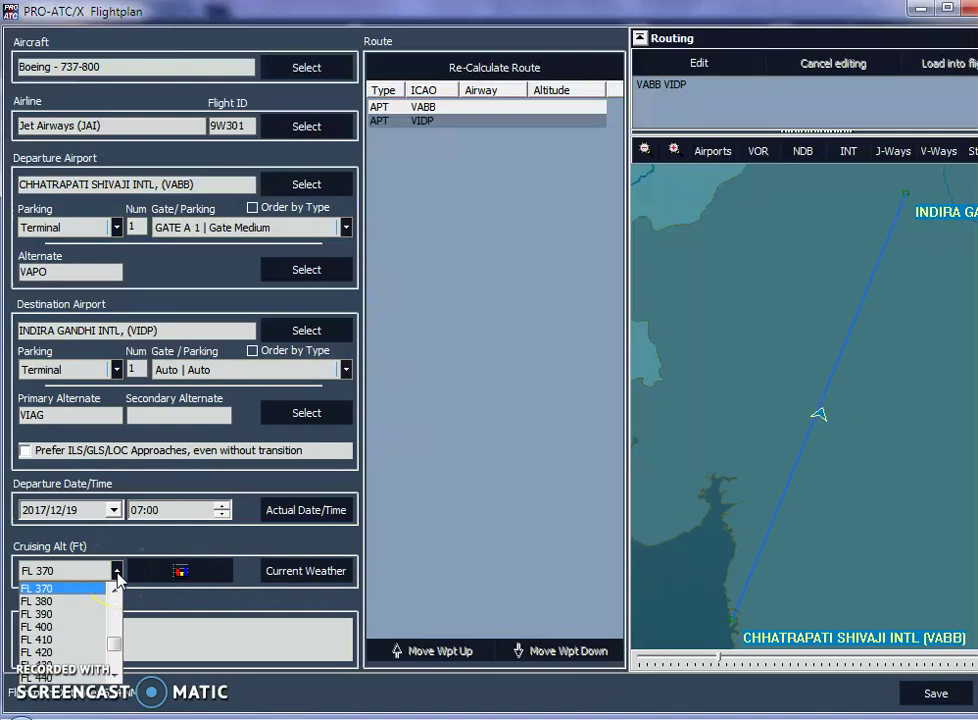
scroll(75, 617, up, 3)
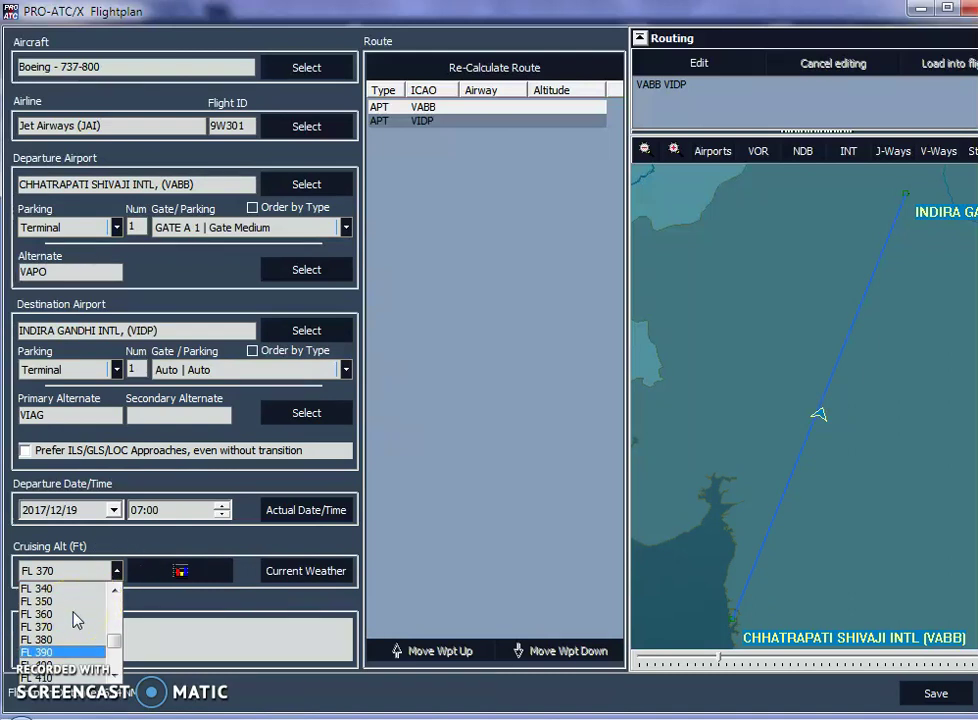
scroll(75, 617, down, 3)
click(71, 591)
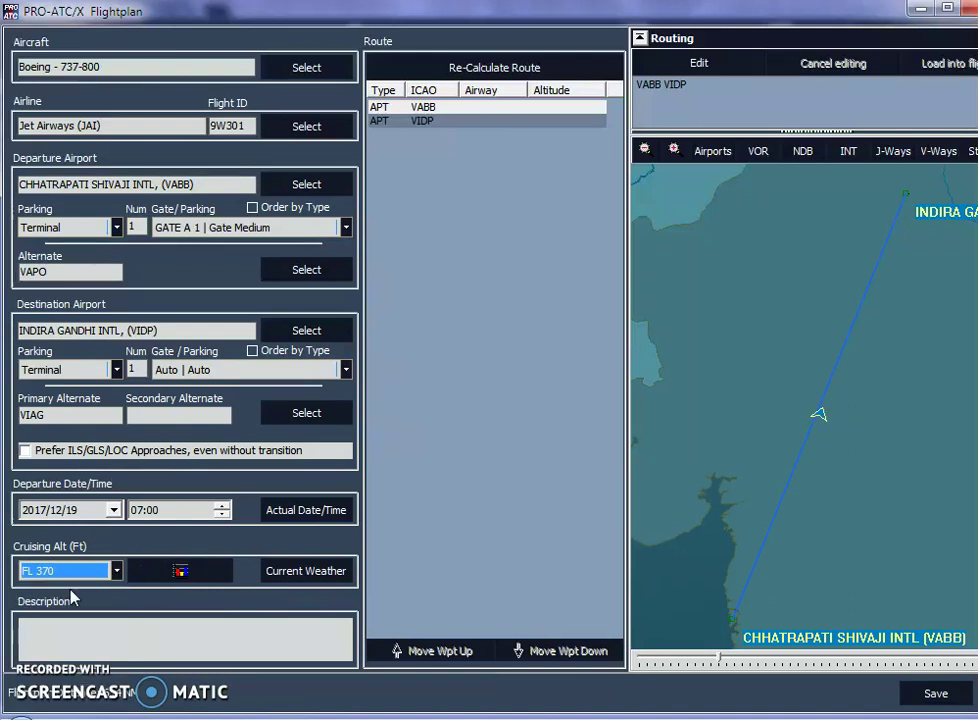